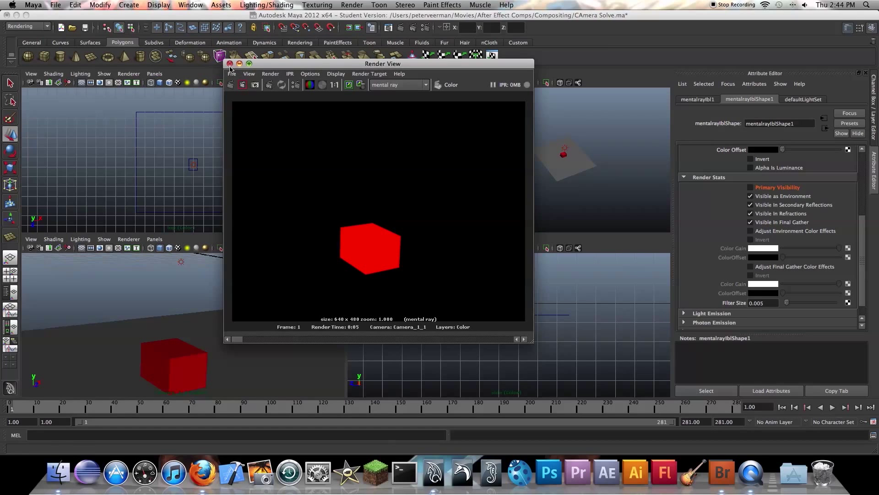
Step: Select the spotlight in the master layer and add it to the Shadow render layer
left_click(592, 356)
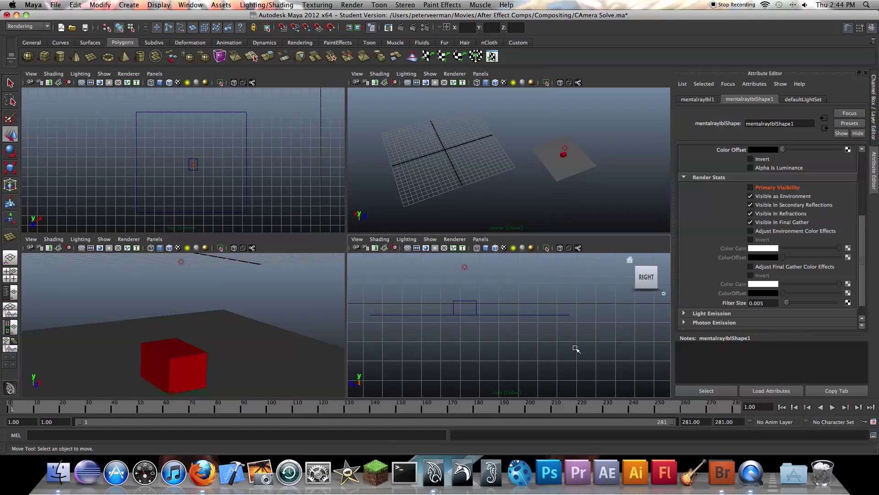
left_click(873, 75)
left_click(820, 363)
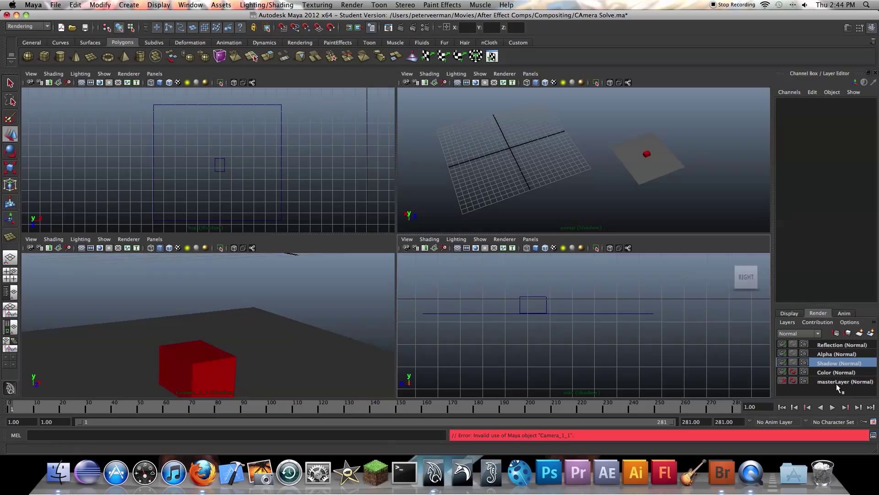
left_click(842, 382)
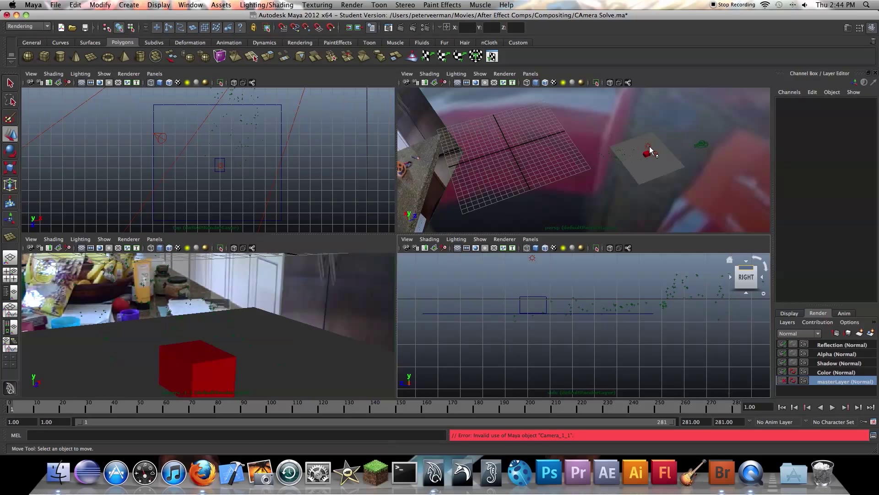
mouse_move(671, 200)
left_mouse_down("alt")
mouse_move(571, 183)
mouse_move(573, 195)
mouse_move(550, 181)
mouse_move(560, 207)
mouse_move(677, 210)
left_mouse_up("alt")
left_click(548, 166)
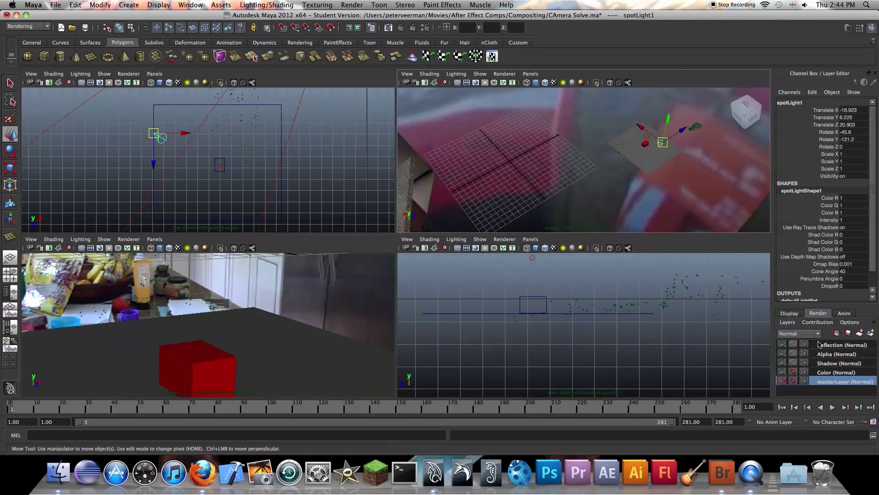
left_click(827, 365)
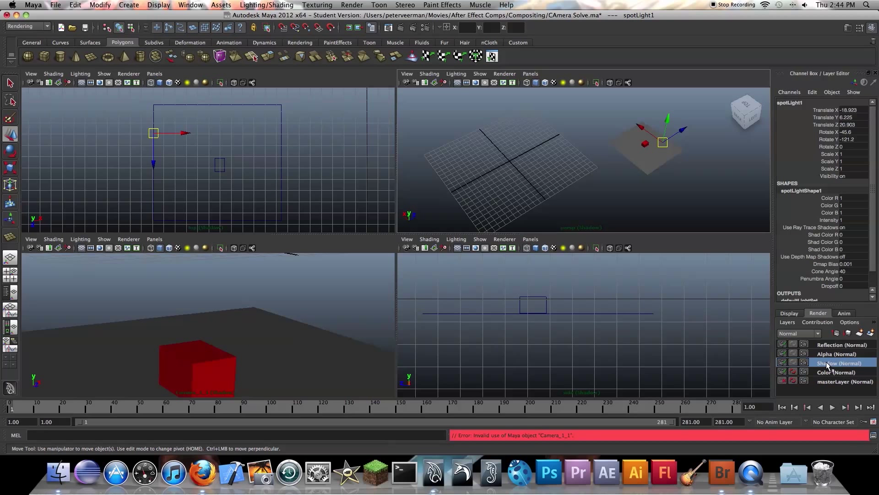
right_click(827, 364)
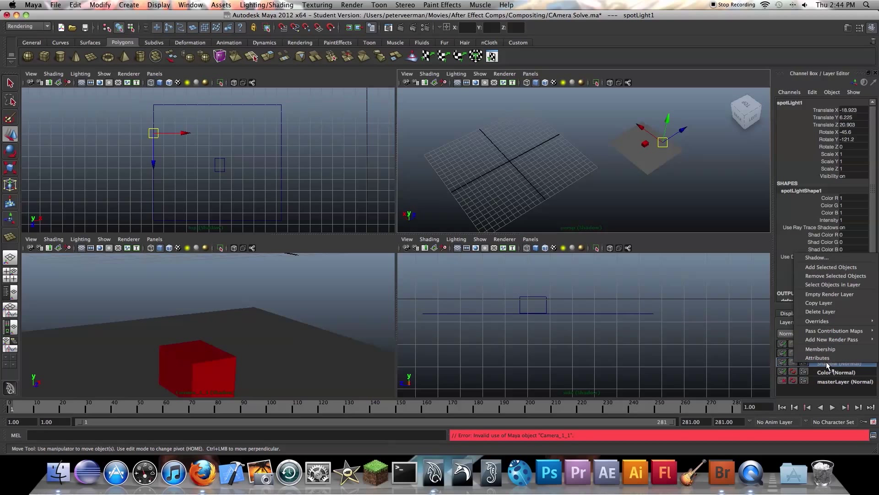
left_click(834, 267)
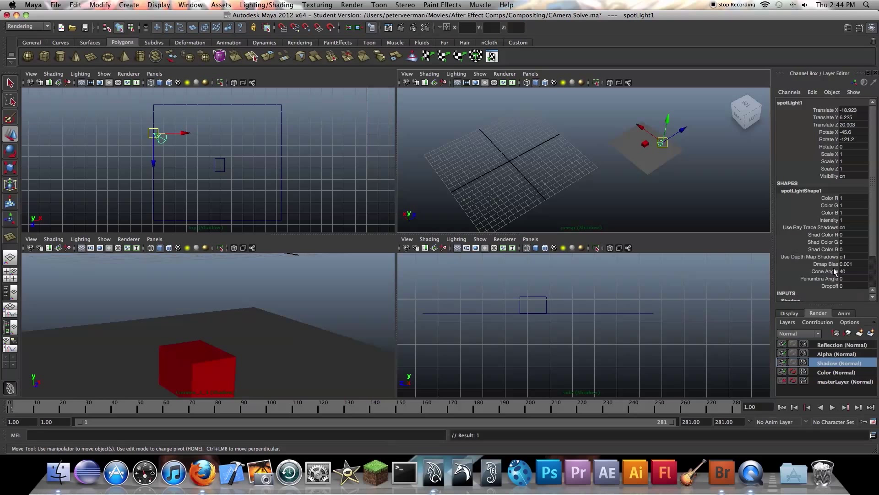
left_click_drag(694, 177, 650, 193, "alt")
left_click(600, 177)
Step: Create a new Lambert material in the Hypershade
left_click(262, 323)
left_click(320, 298)
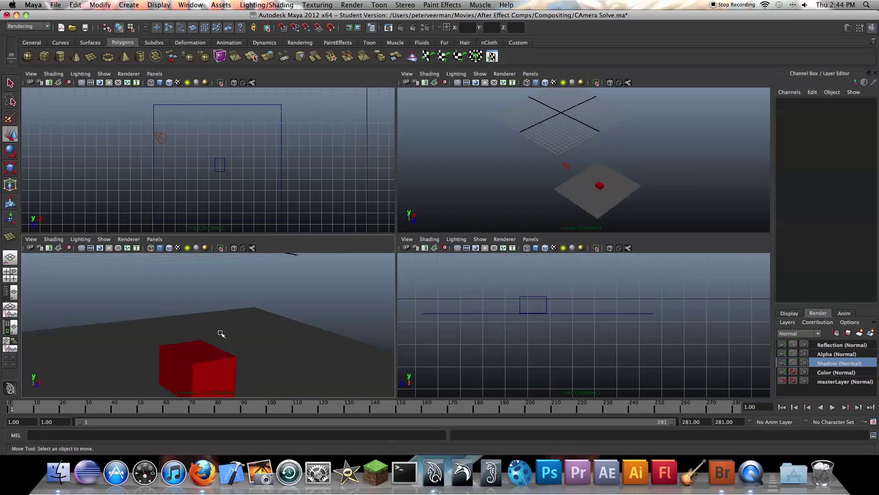
left_click(190, 5)
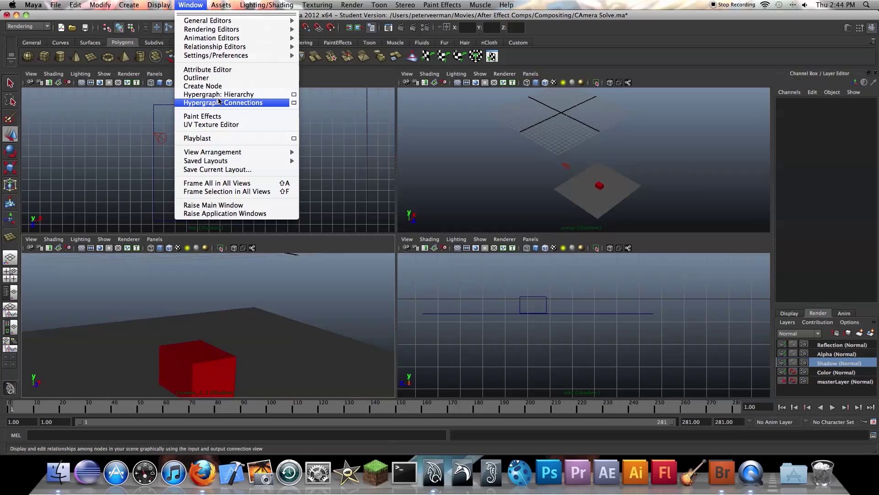
mouse_move(215, 29)
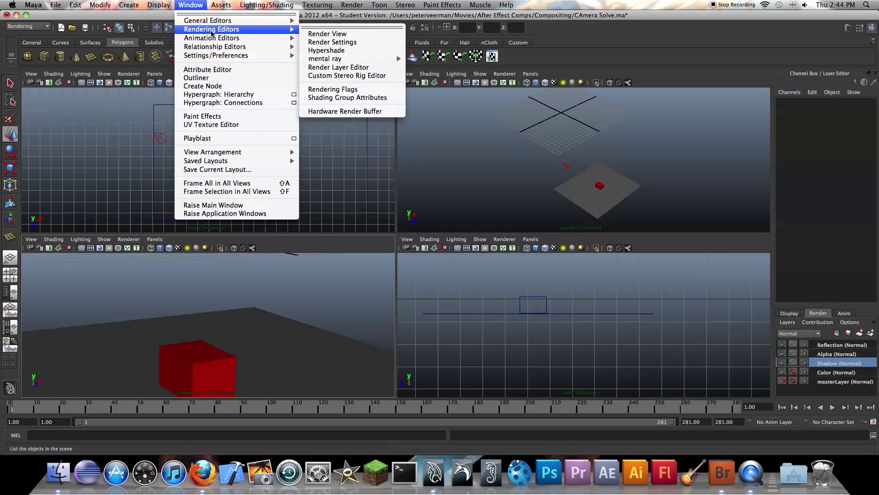
left_click(326, 51)
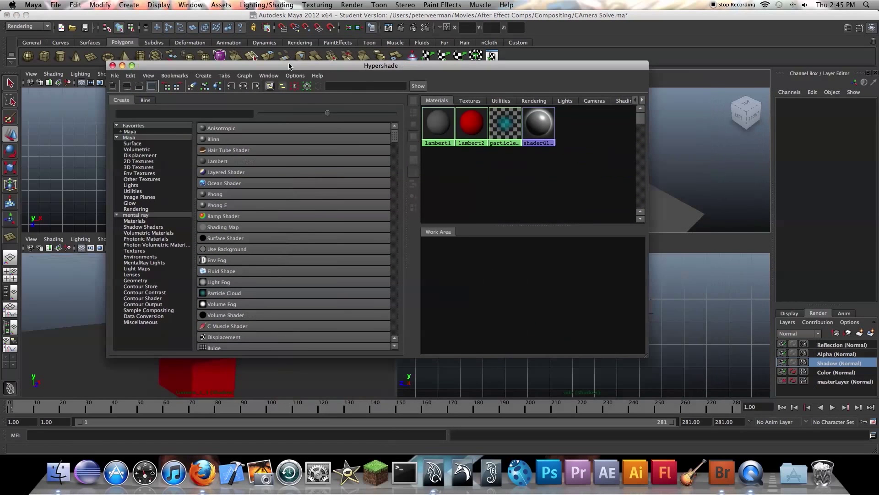
left_click(215, 161)
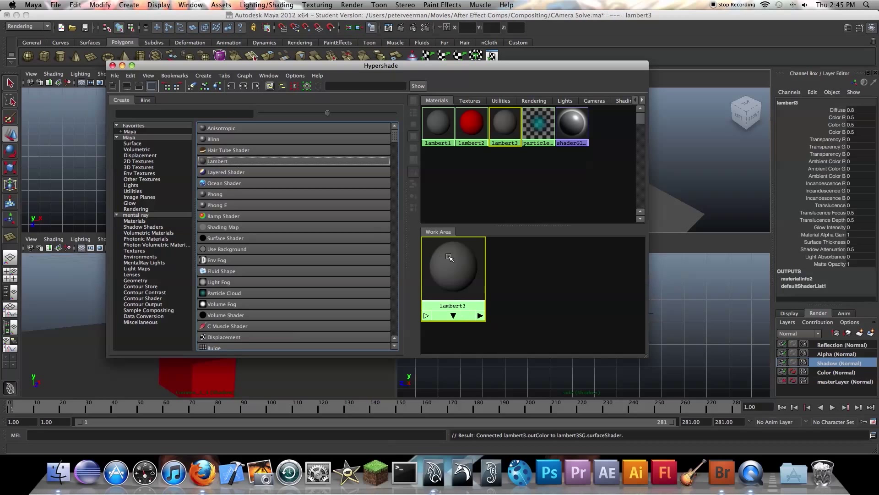
Step: Set the new Lambert material's color to white and its diffuse to 1.000
left_click(848, 29)
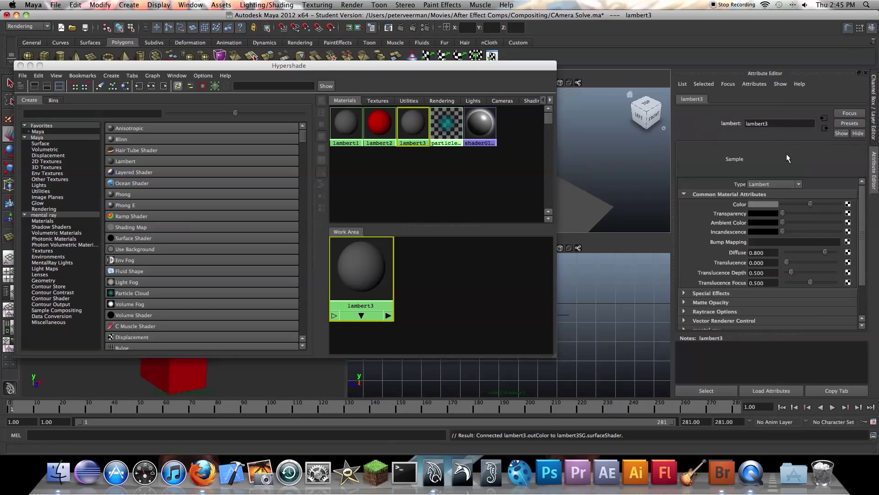
left_click_drag(811, 205, 863, 205)
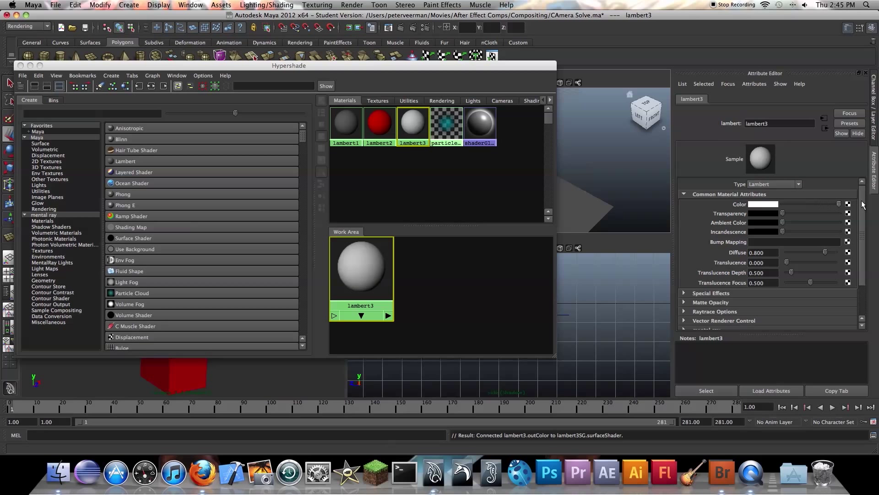
scroll(802, 247, "down", 3)
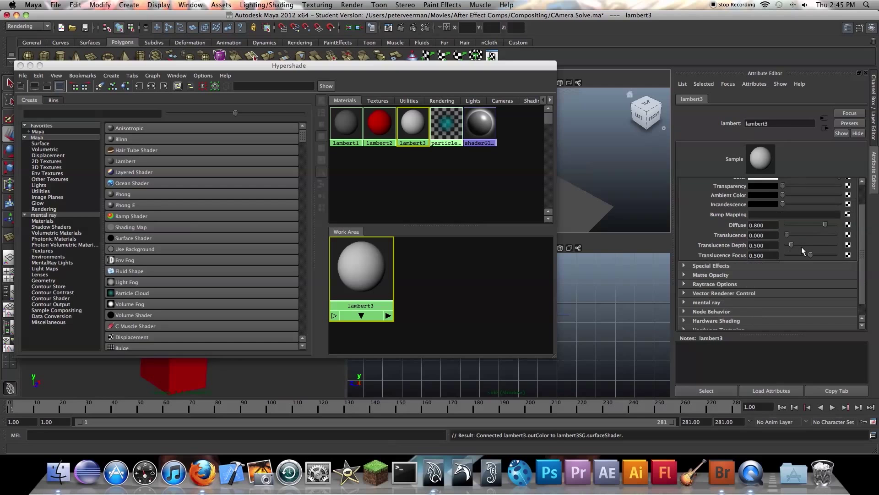
left_click_drag(825, 223, 870, 226)
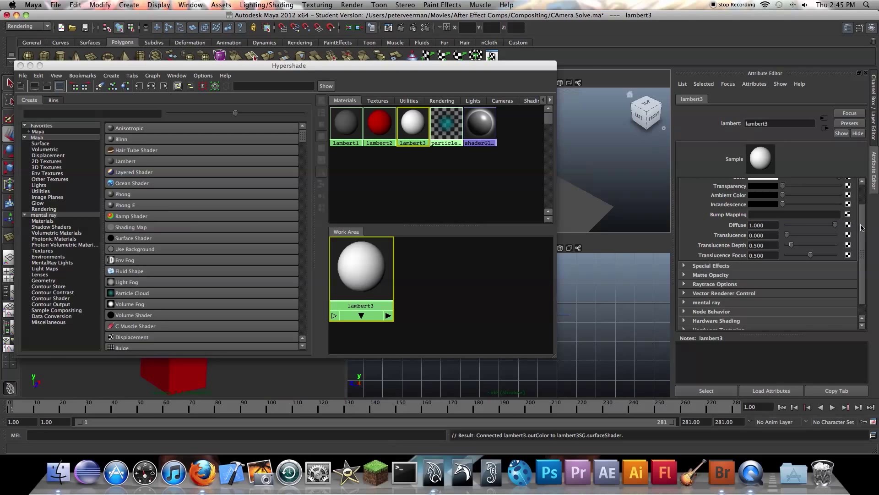
Step: Assign the white Lambert material to the ground plane and the cube in the Shadow layer
left_click_drag(400, 65, 375, 149)
left_click_drag(595, 167, 478, 192, "alt")
left_click_drag(458, 148, 246, 94)
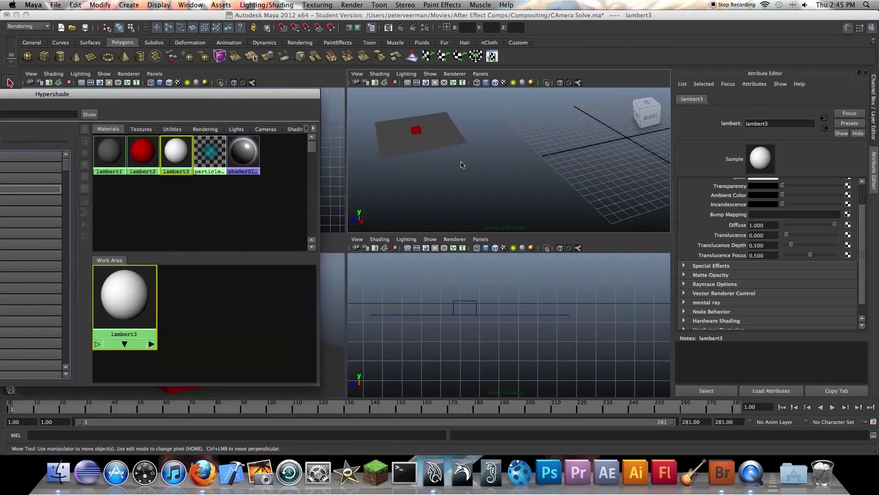
left_click(436, 157)
left_click(420, 133)
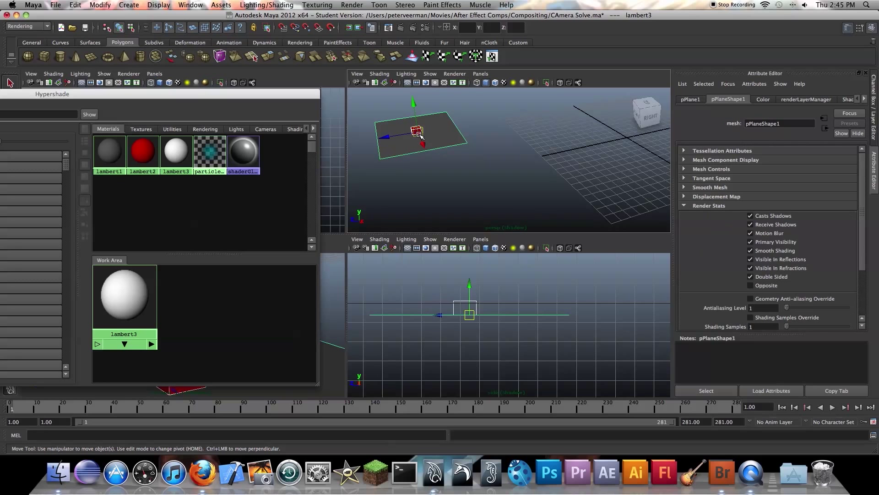
right_click_drag(420, 134, 493, 286)
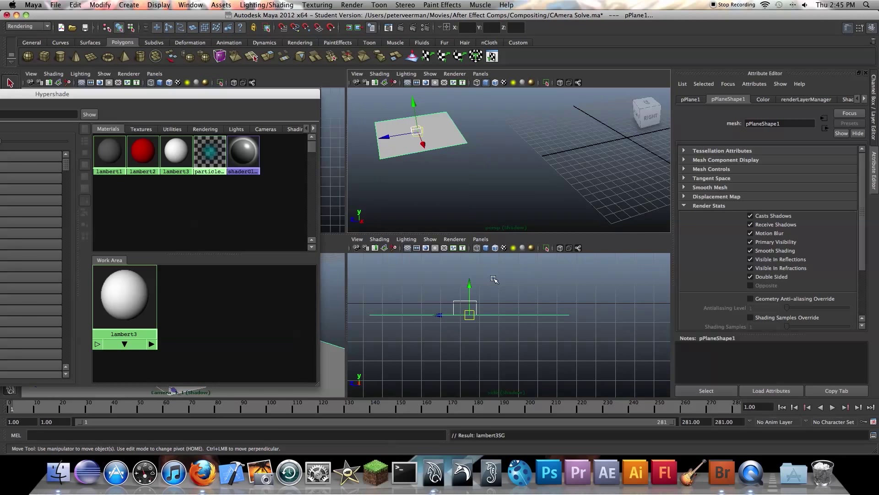
left_click(466, 179)
left_click_drag(466, 179, 476, 157, "alt")
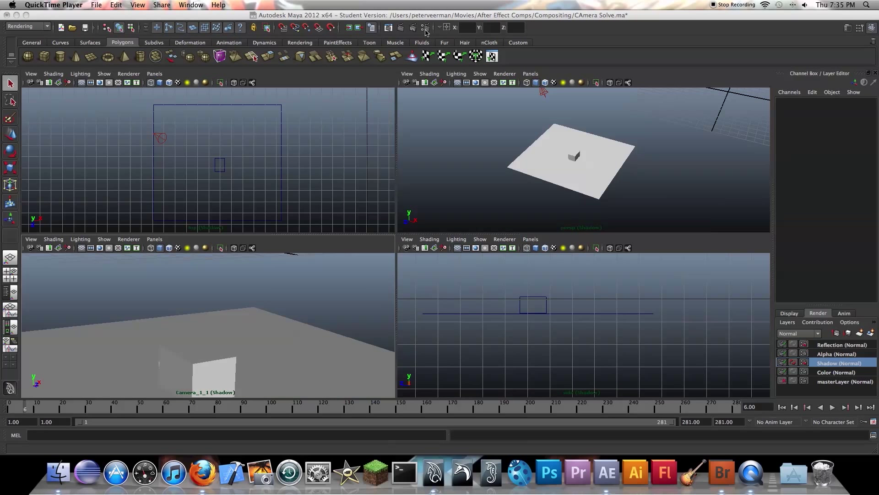
Step: Review the Shadow layer's Global Illumination and Final Gathering options in the render settings
left_click(425, 31)
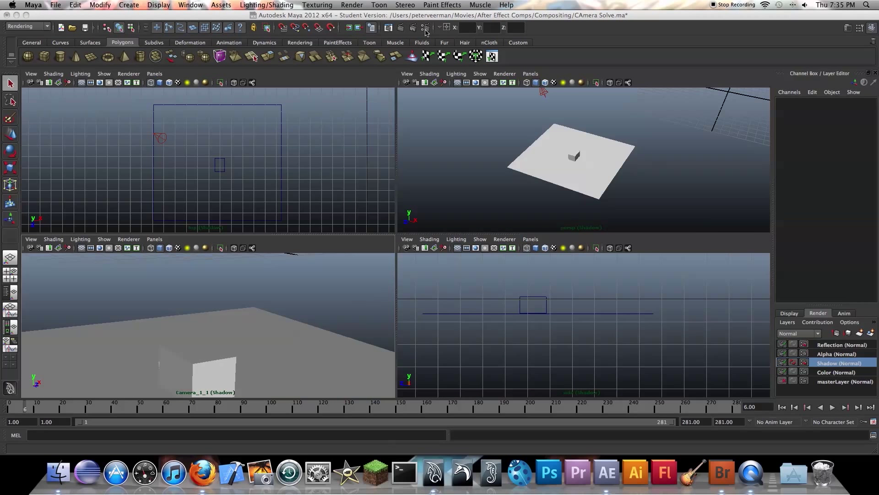
left_click(425, 28)
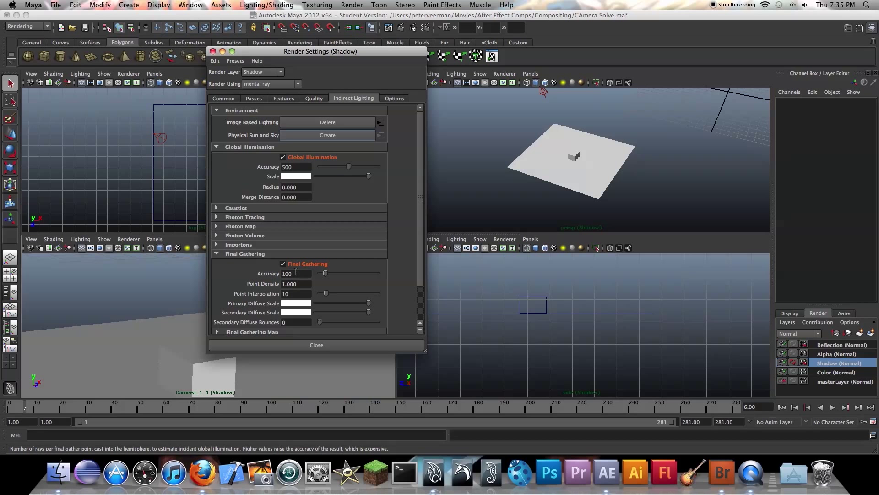
left_click(317, 344)
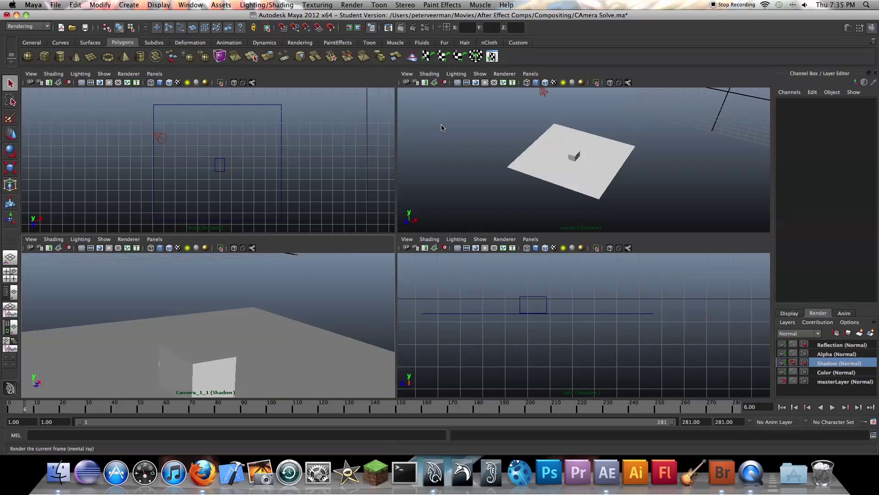
Step: Inspect the Shadow layer's rendered frame in the alpha and color channels, and close the render window
left_click_drag(406, 65, 344, 65)
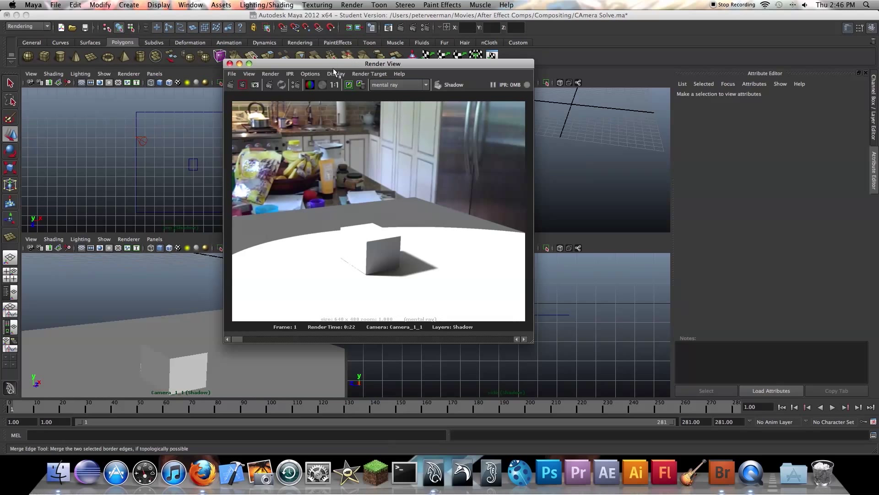
left_click(323, 85)
left_click(323, 85)
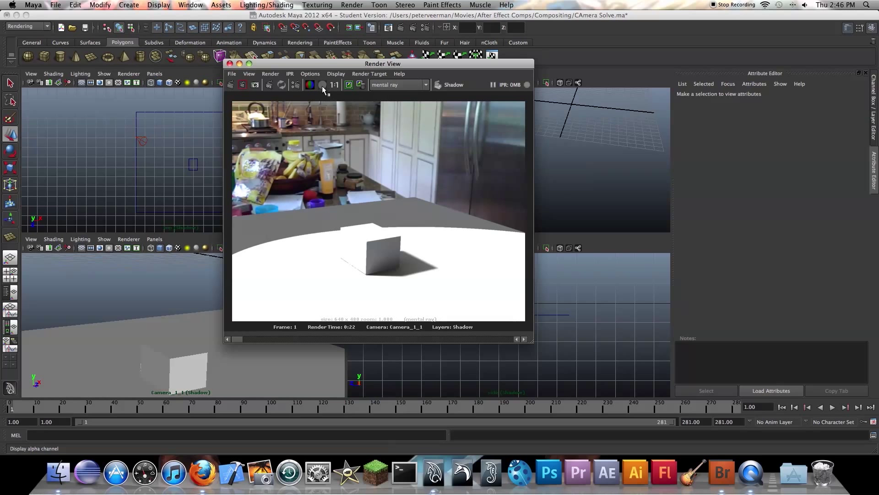
left_click(322, 86)
left_click(309, 84)
left_click(230, 64)
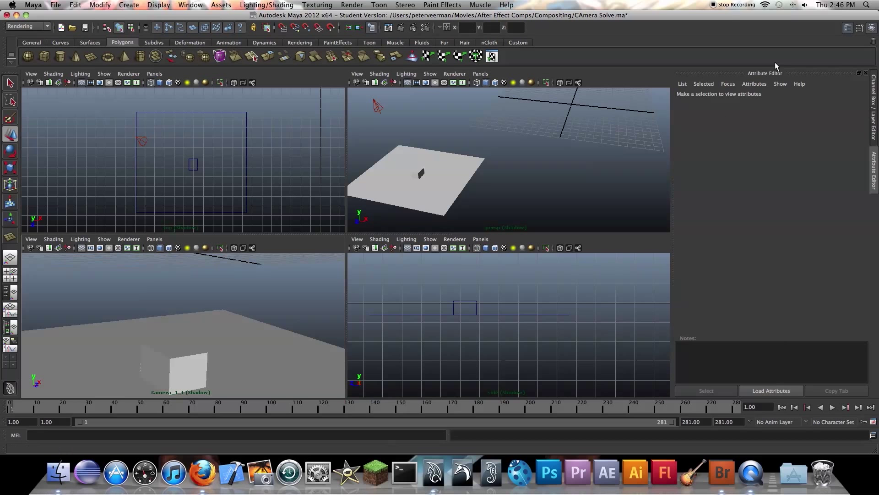
Step: Select the tracked camera in the master layer and return to the Shadow layer with it selected
left_click(873, 107)
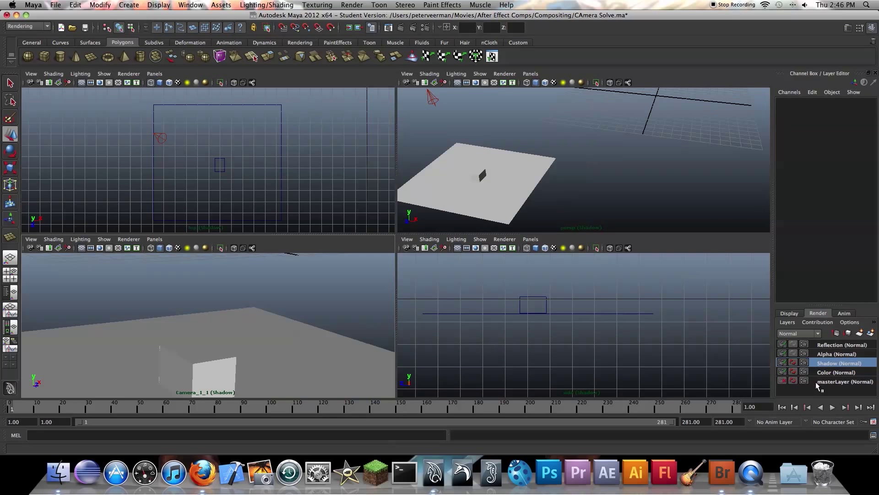
left_click(815, 381)
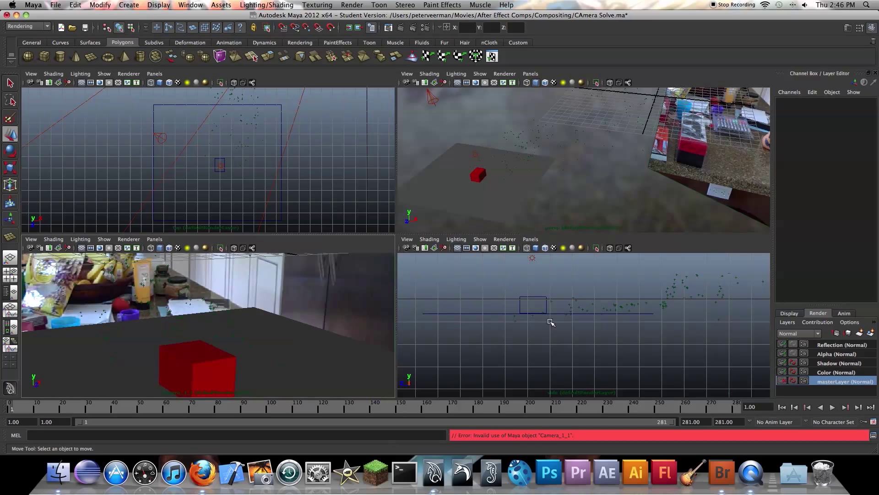
left_click_drag(580, 172, 534, 180, "alt")
middle_click_drag(534, 181, 523, 136, "alt")
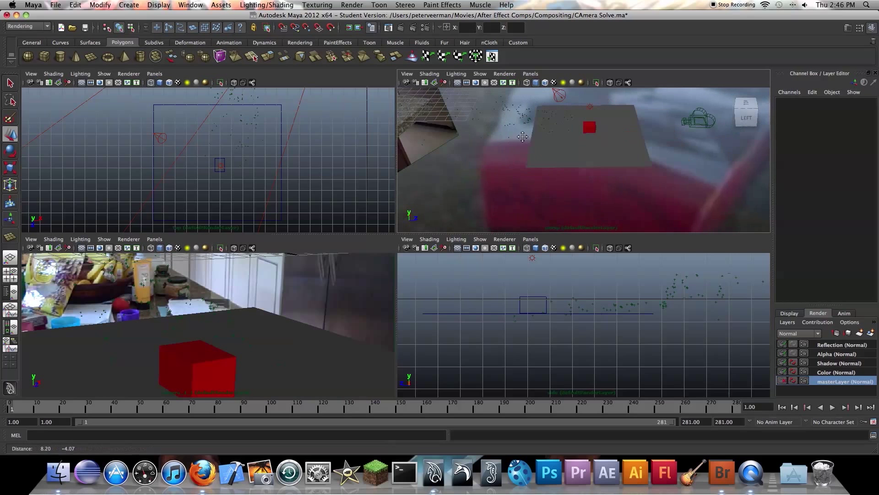
left_click_drag(523, 136, 620, 171, "alt")
left_click(608, 168)
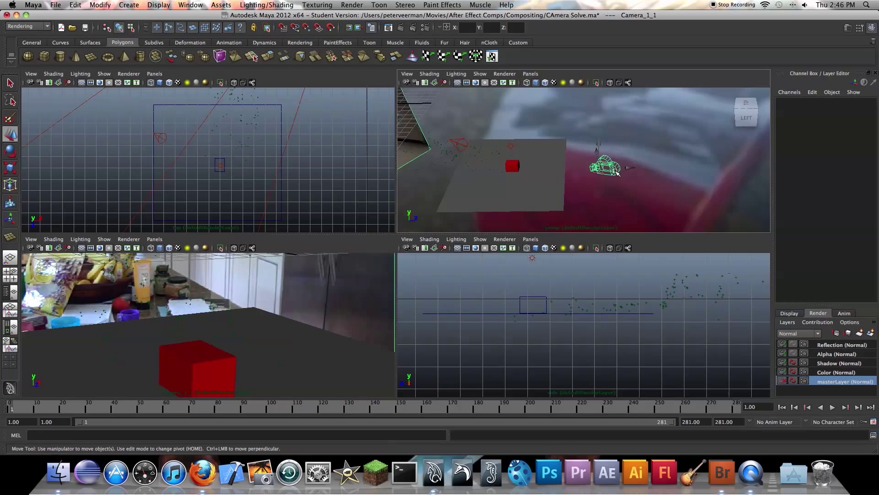
left_click(832, 363)
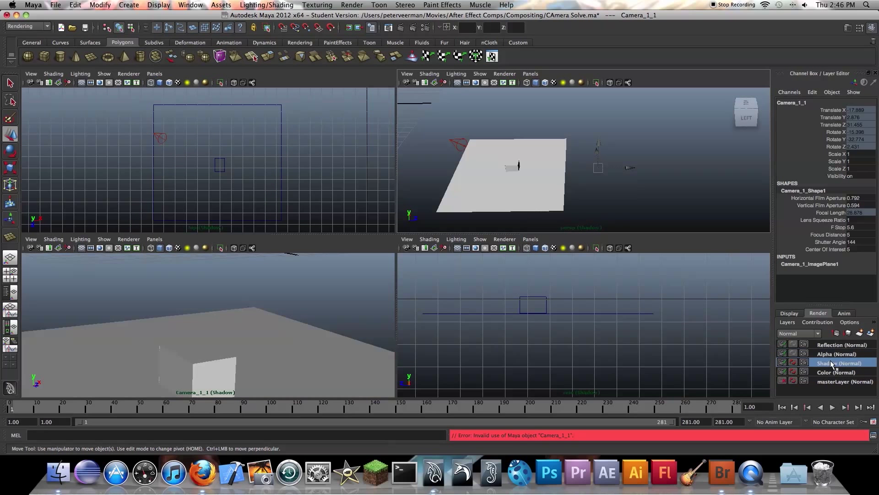
Step: Edit the Alpha Gain of the camera's image plane in the Shadow layer, and deselect the camera
left_click(848, 28)
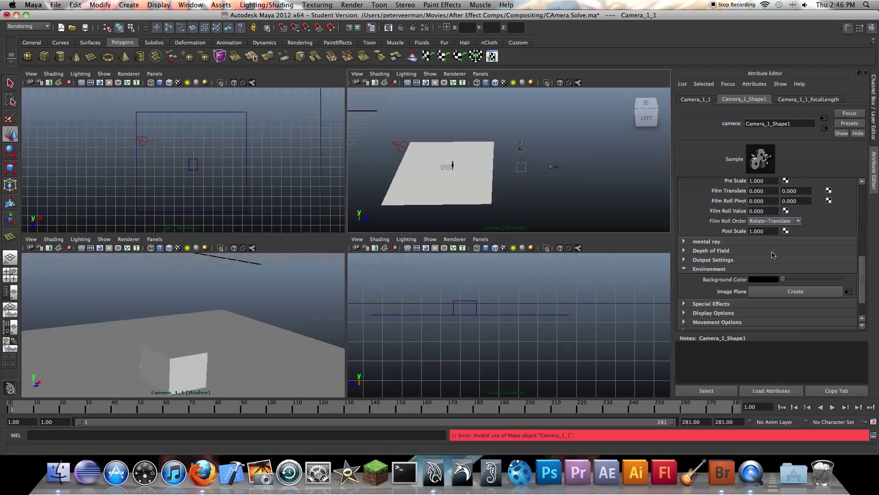
left_click(852, 291)
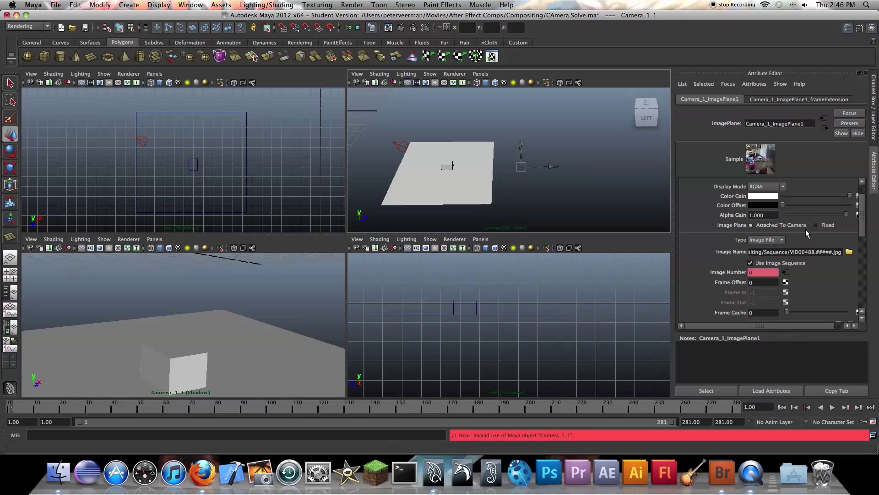
scroll(801, 236, "up", 2)
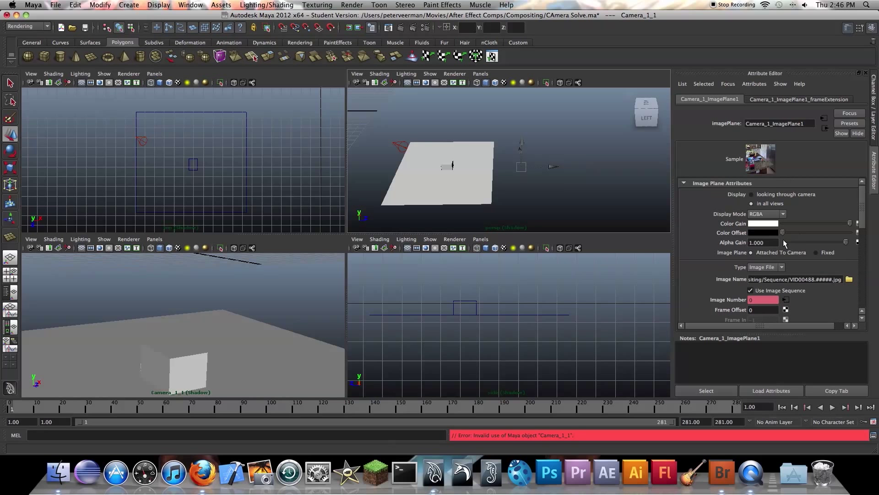
left_click(752, 242)
left_click(517, 181)
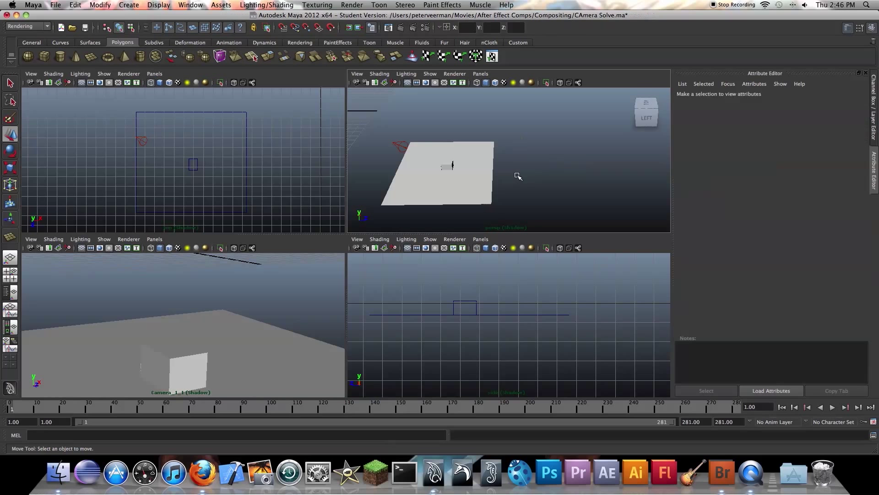
Step: Create a Shadow-layer override on the image-based lighting node's Primary Visibility, turn it off, and close the render settings
left_click(426, 28)
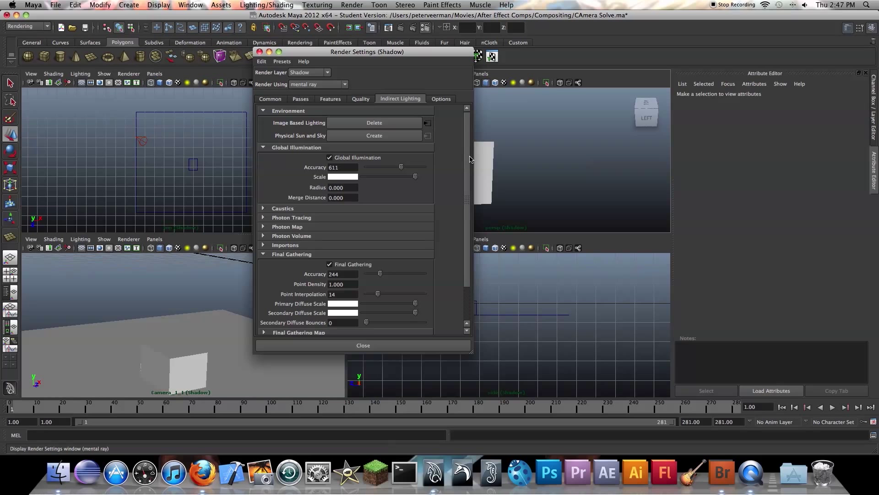
left_click(426, 123)
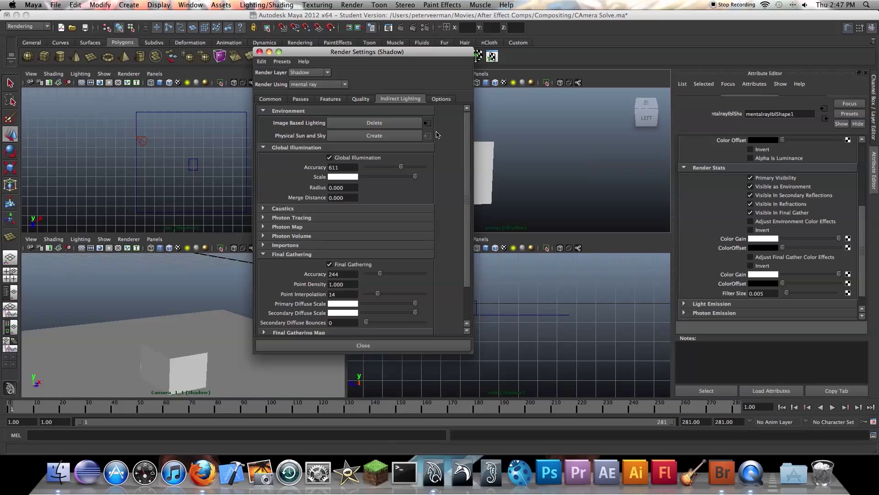
right_click(768, 189)
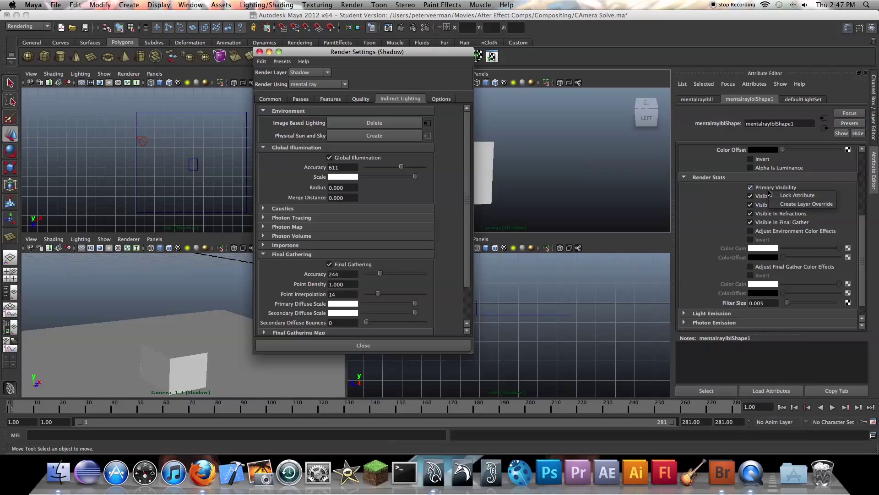
left_click(806, 204)
left_click(770, 188)
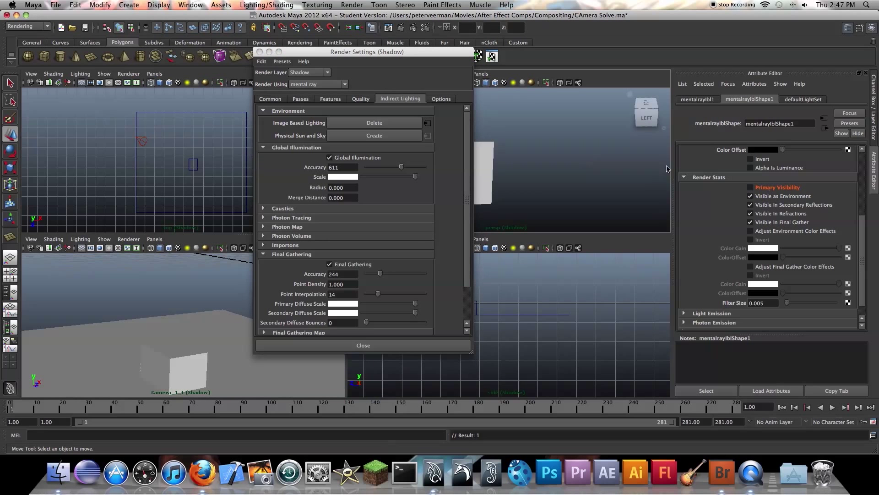
left_click(260, 51)
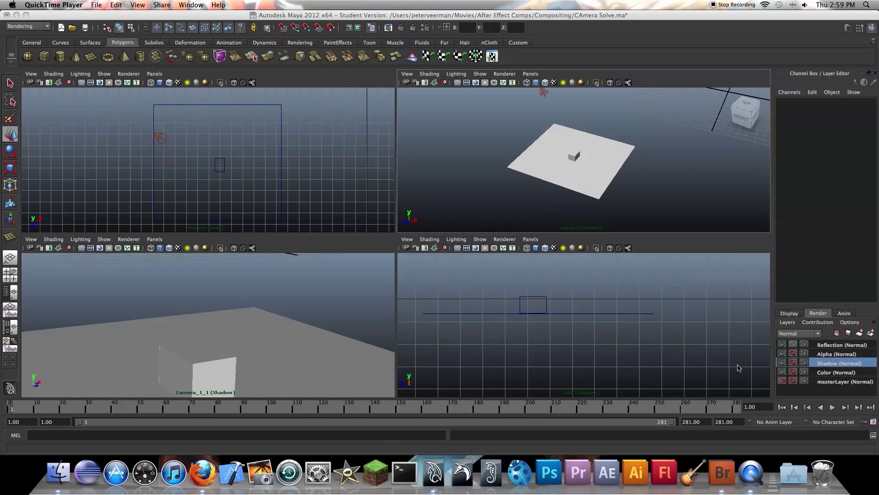
Step: In the Alpha layer, override the image-based lighting node's Primary Visibility to off, and close the render settings and attributes
left_click(831, 355)
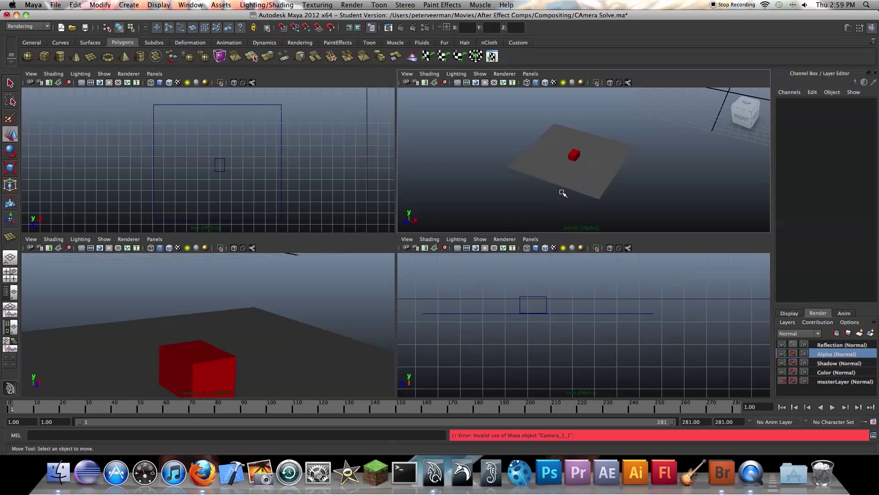
left_click(425, 27)
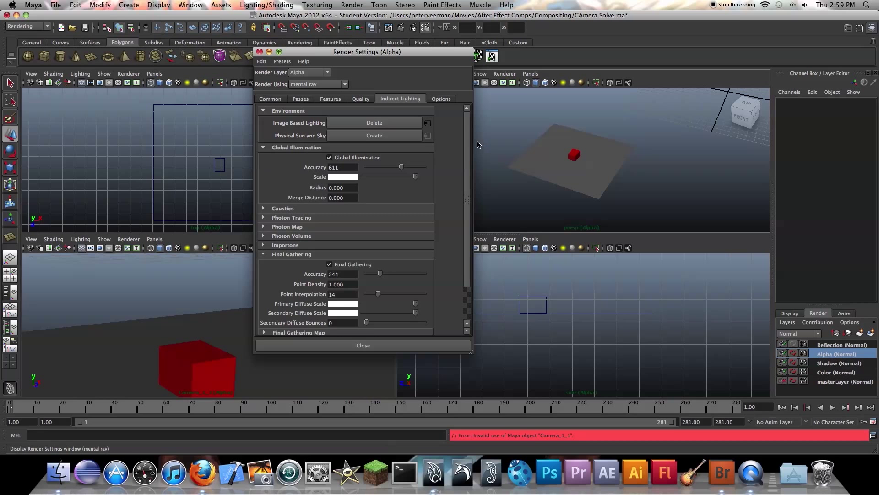
left_click(428, 123)
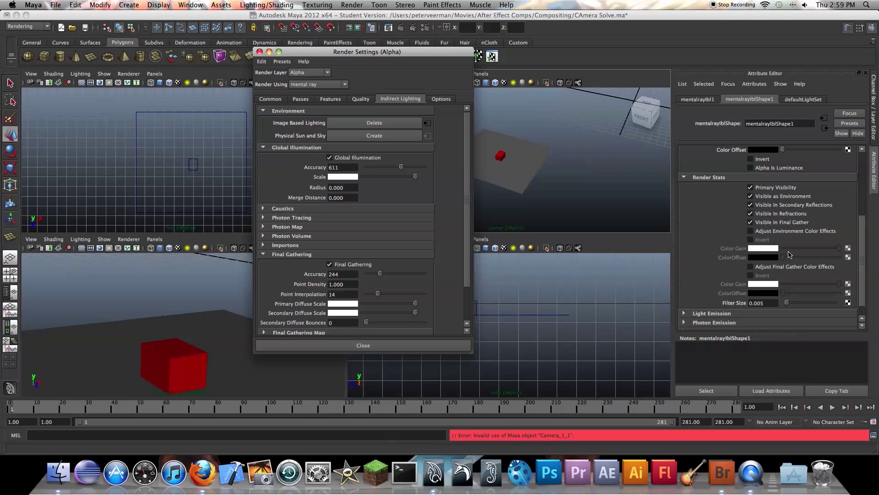
right_click(780, 192)
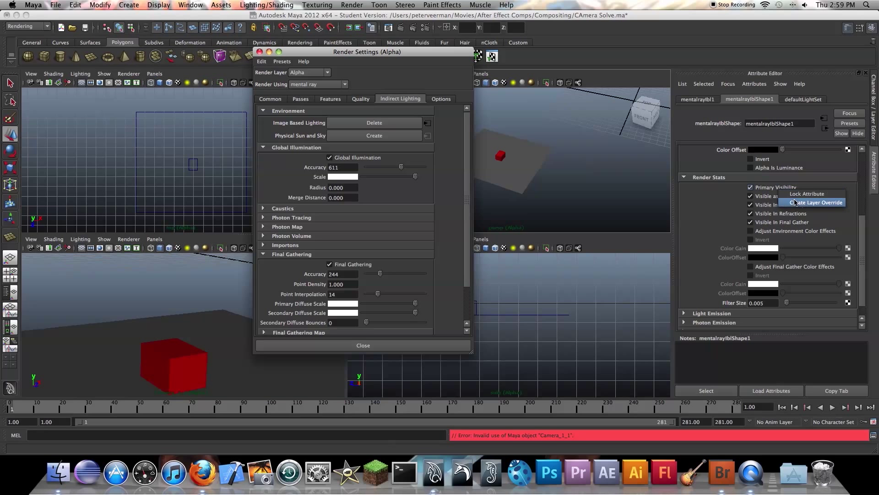
left_click(797, 204)
left_click(750, 187)
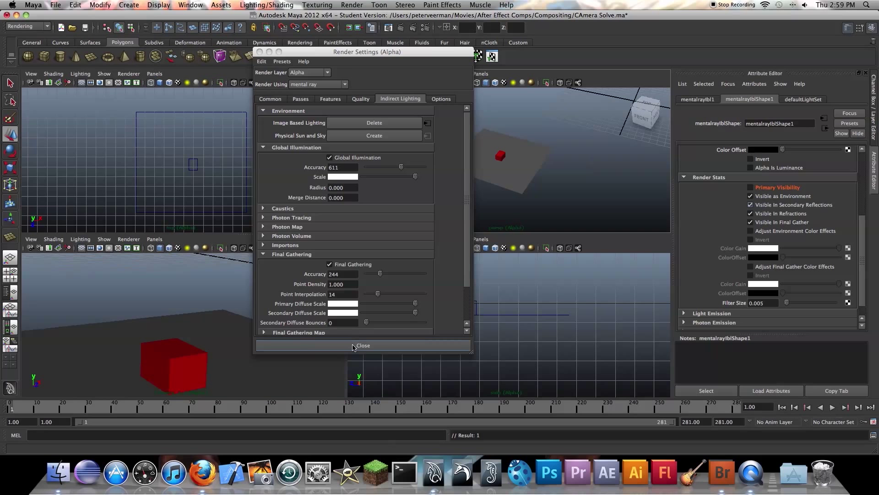
left_click(452, 345)
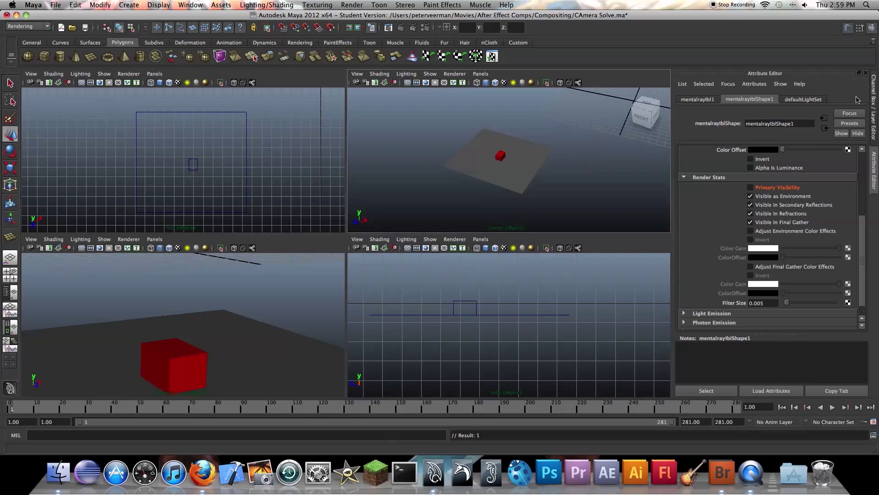
left_click(866, 73)
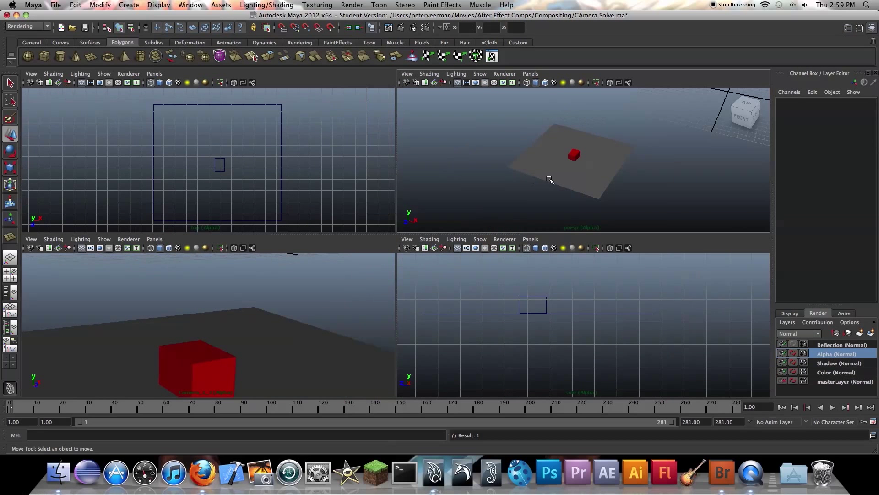
Step: Select the spotlight in the master layer, add it to the Alpha render layer, and clear the selection
left_click(834, 382)
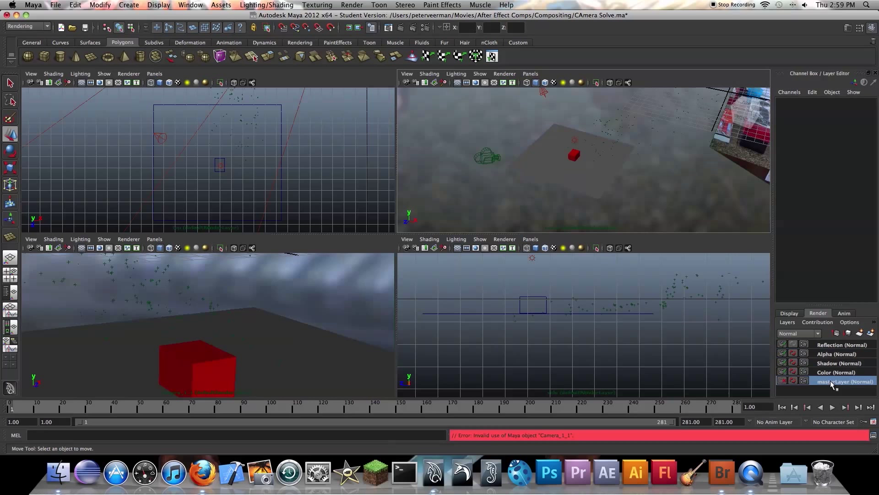
left_click(545, 92)
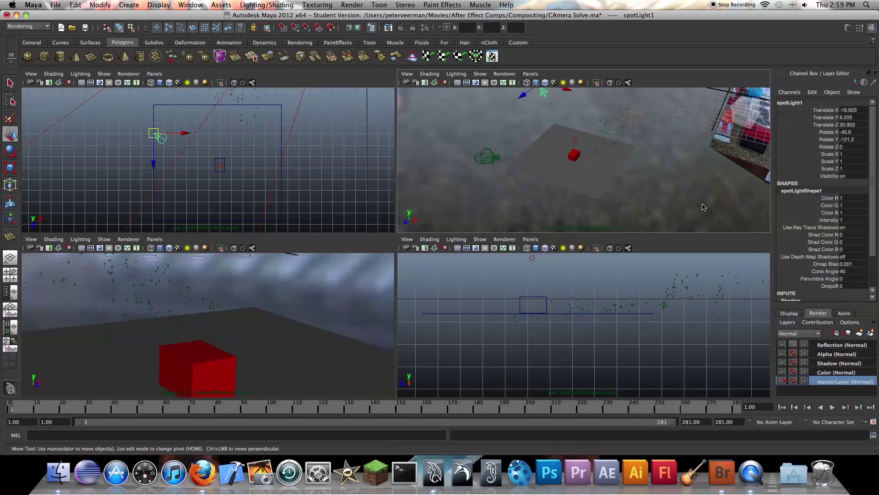
left_click(831, 354)
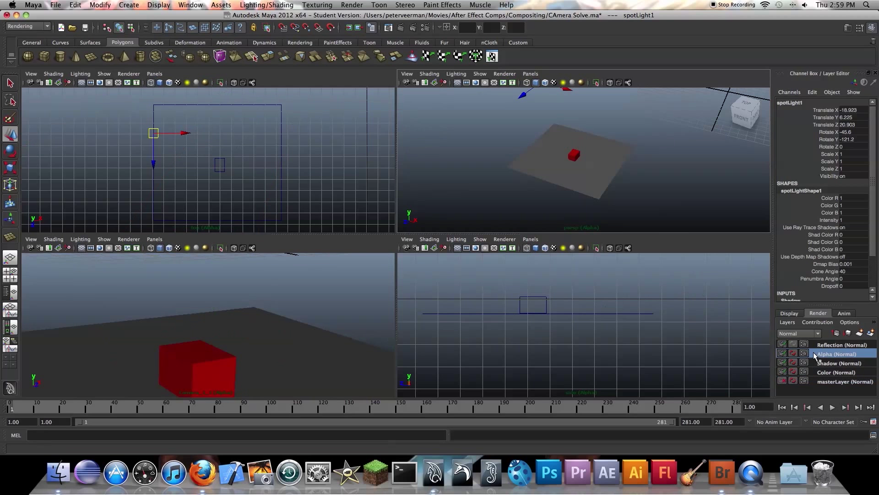
right_click(831, 354)
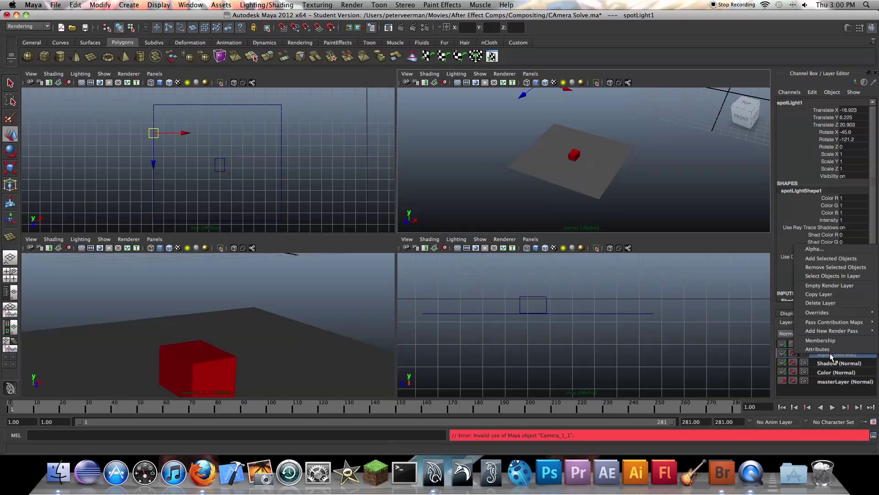
left_click(824, 263)
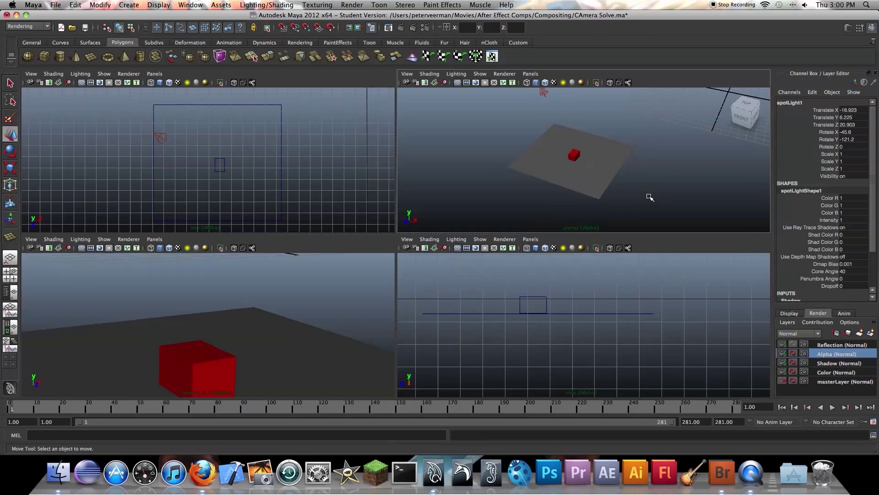
left_click(646, 198)
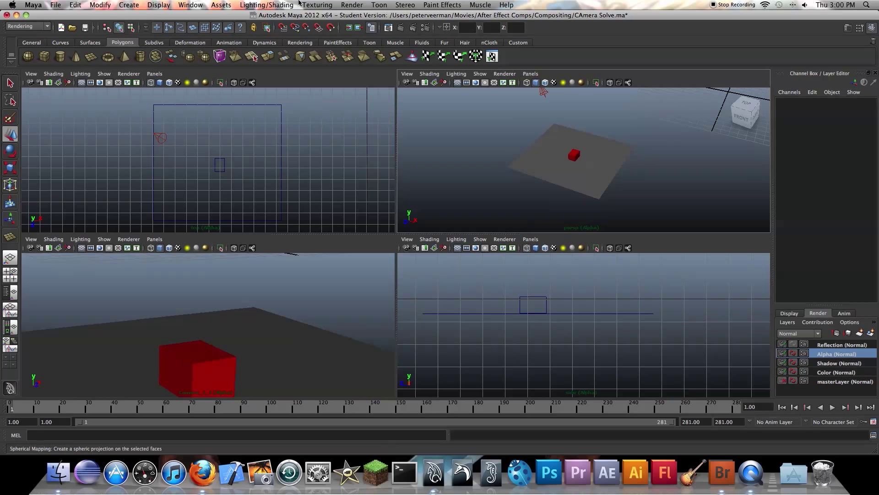
Step: Create a Use Background material in the Hypershade and graph its input and output connections
left_click(192, 4)
mouse_move(200, 37)
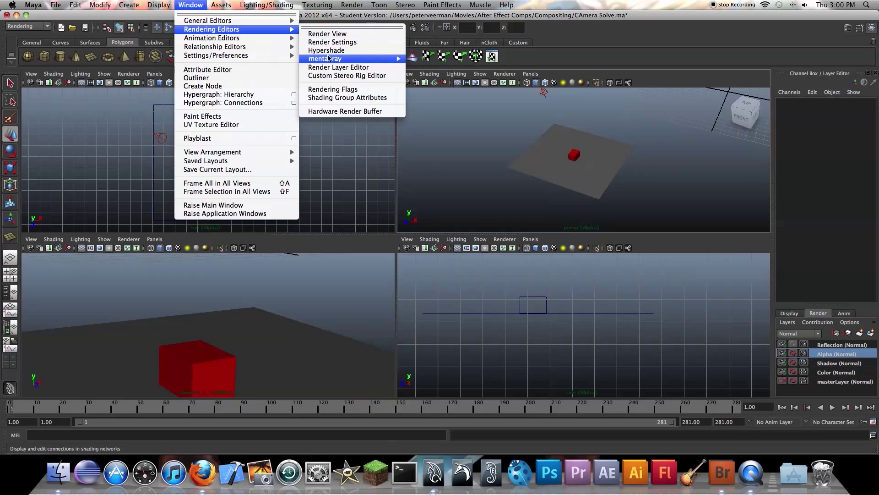
left_click(327, 50)
left_click_drag(467, 167, 317, 113)
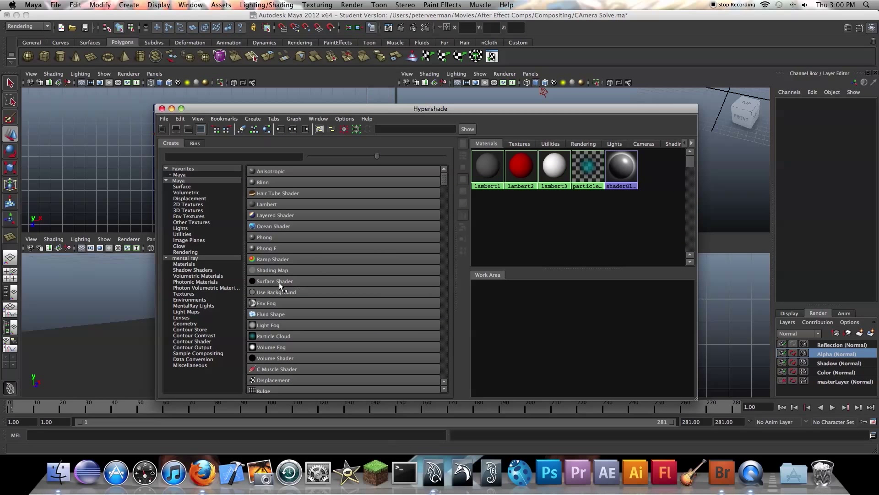
left_click(264, 292)
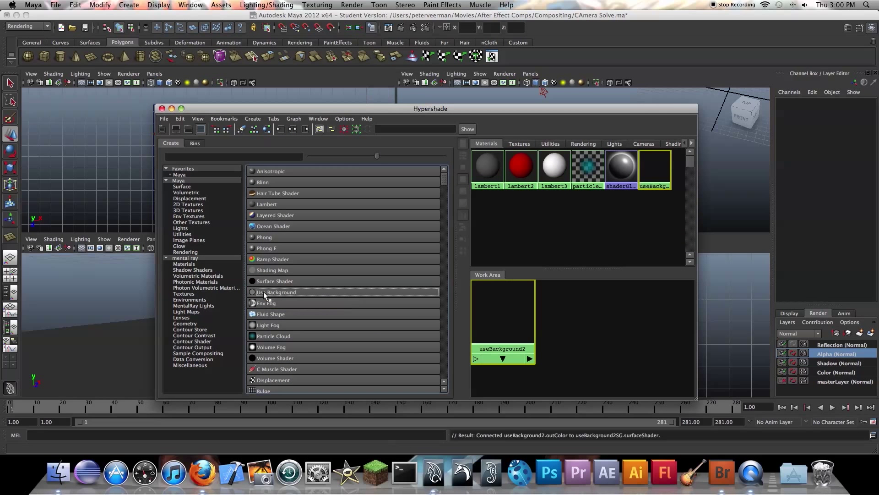
left_click(292, 129)
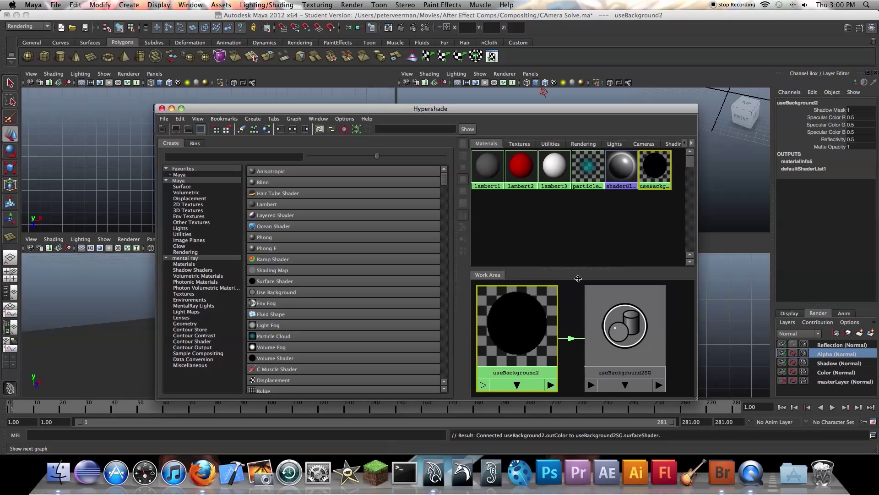
scroll(540, 317, "down", 3)
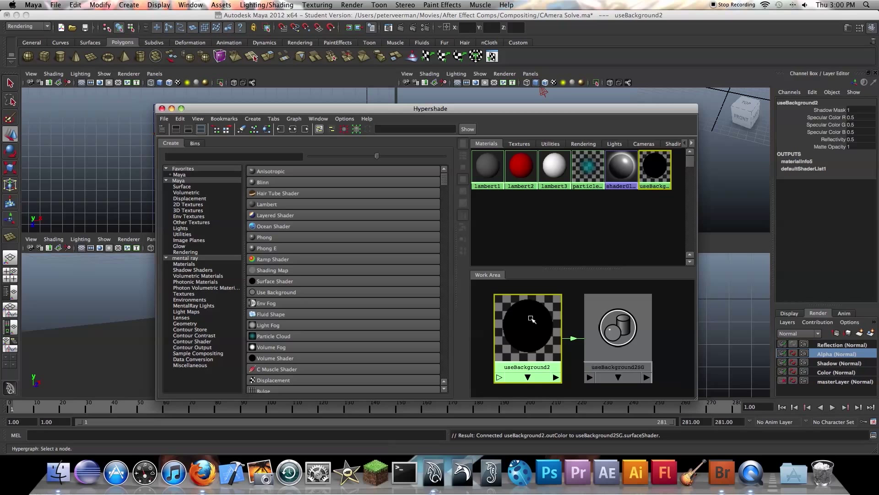
Step: Set the Use Background material's Specular Color to black, Reflectivity to 0 and Reflection Limit to 0, and close the Hypershade
left_click(848, 28)
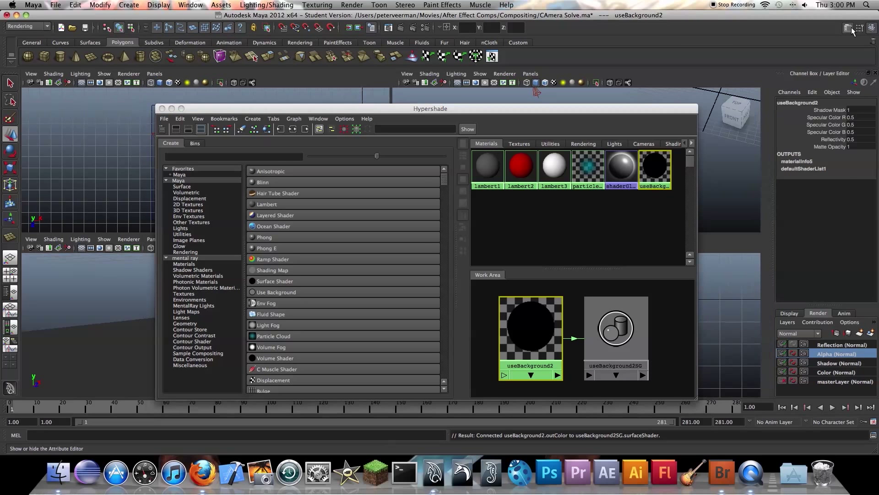
left_click_drag(614, 110, 456, 107)
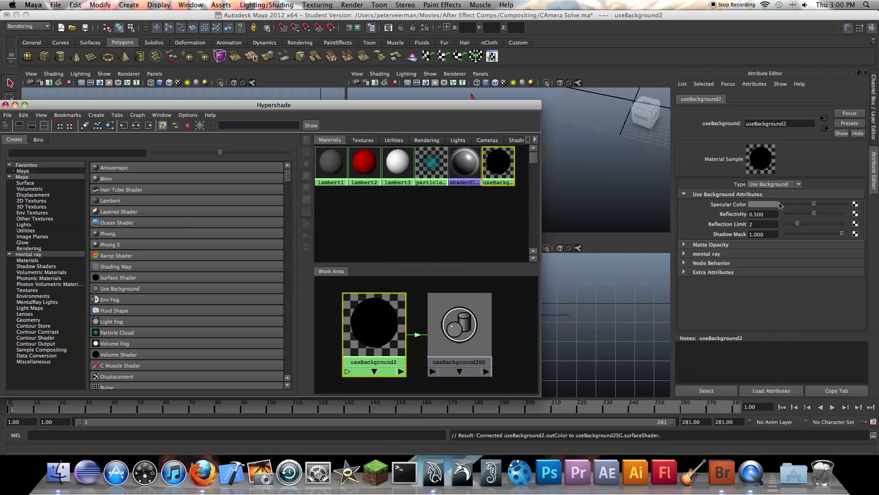
left_click(816, 205)
left_click_drag(815, 205, 756, 211)
left_click_drag(816, 215, 661, 206)
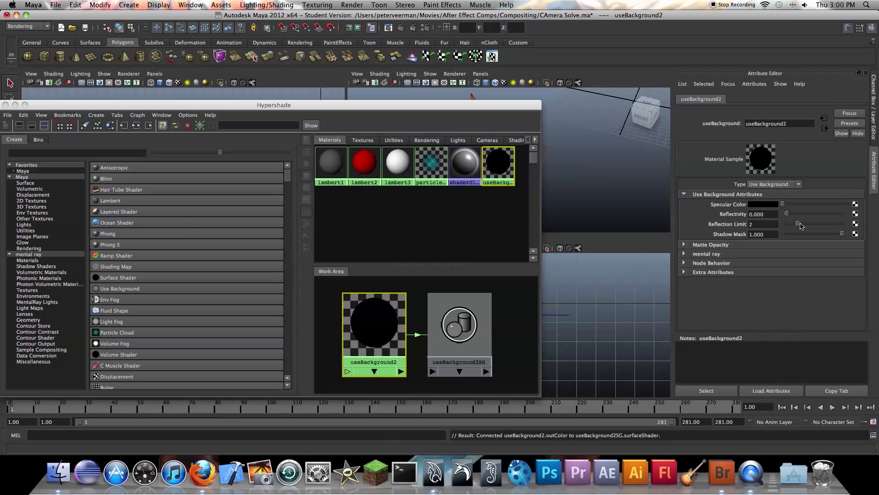
left_click_drag(799, 225, 755, 223)
left_click_drag(270, 105, 424, 103)
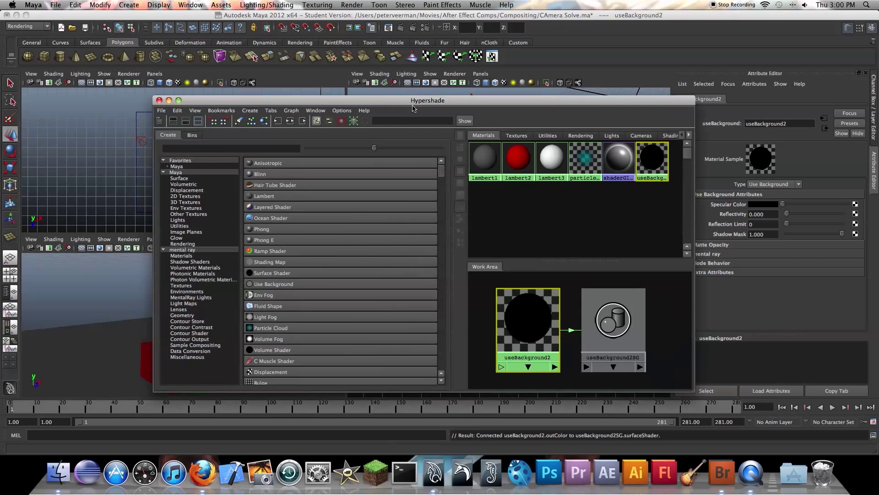
left_click(158, 101)
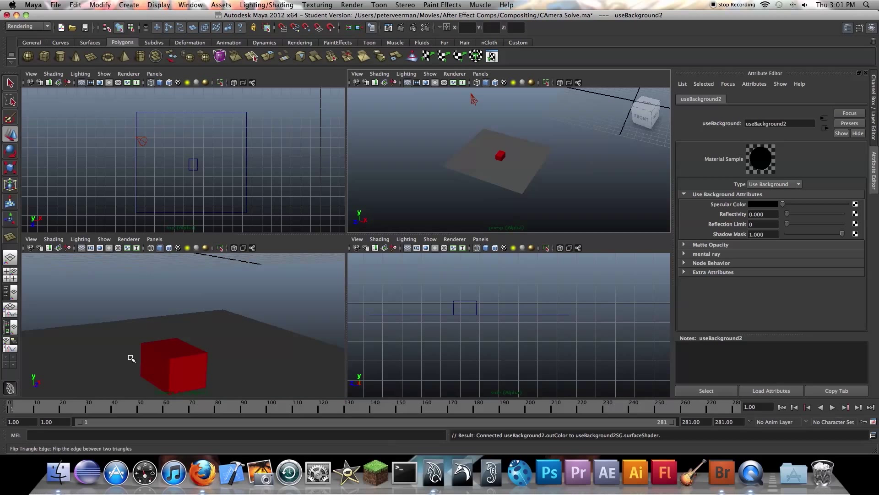
Step: Assign the existing Use Background material to the ground plane in the Alpha layer, and deselect the plane
left_click(479, 164)
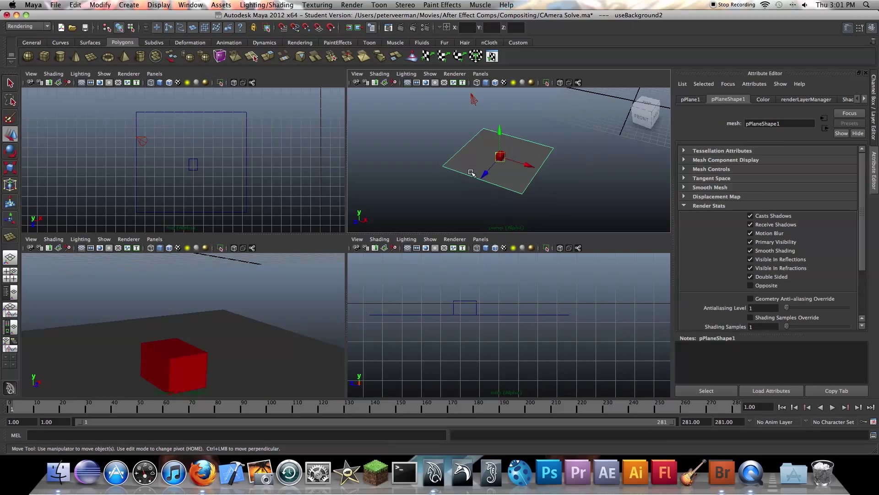
right_click(470, 161)
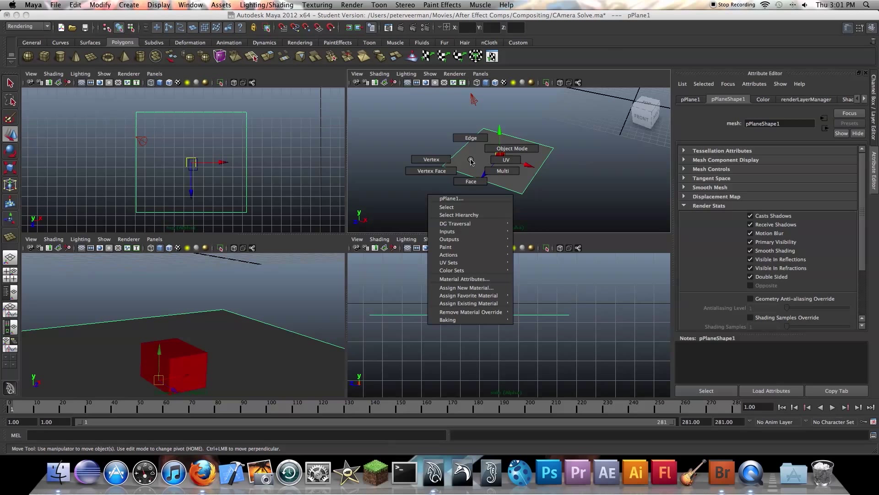
mouse_move(466, 304)
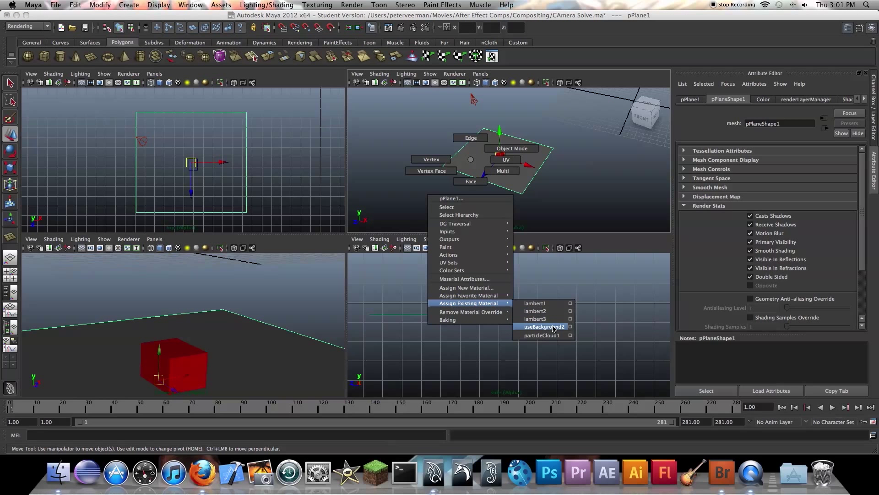
left_click(544, 326)
left_click(544, 195)
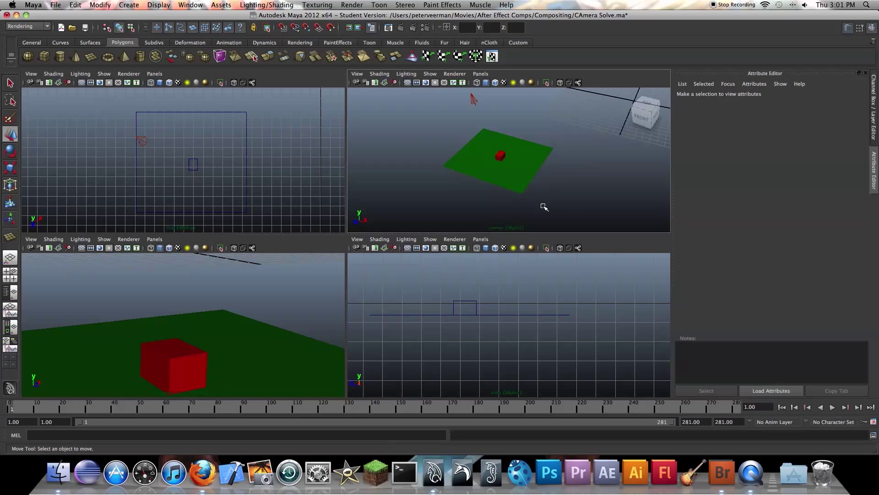
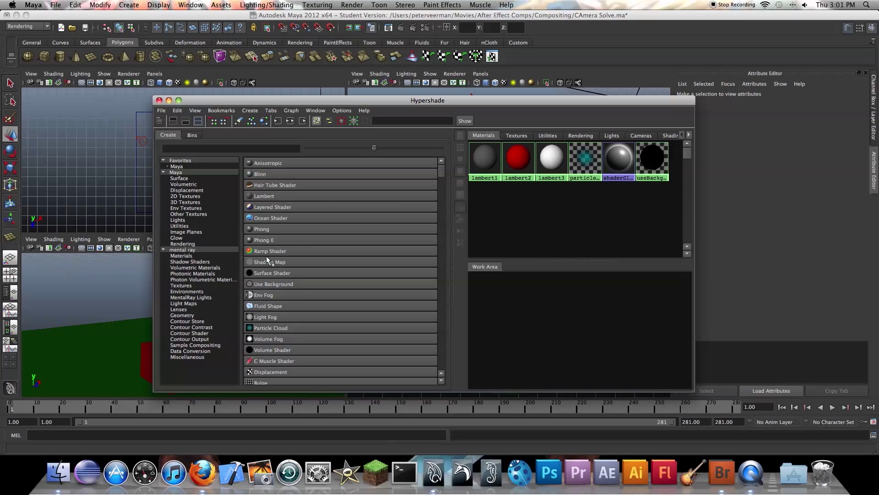
Step: Create a Surface Shader material in the Hypershade and set its Out Color to white
left_click(273, 273)
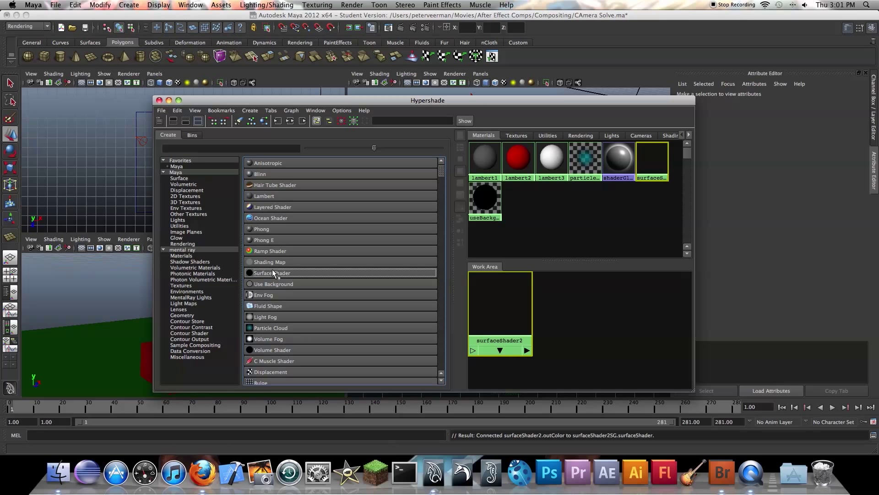
left_click_drag(412, 101, 297, 70)
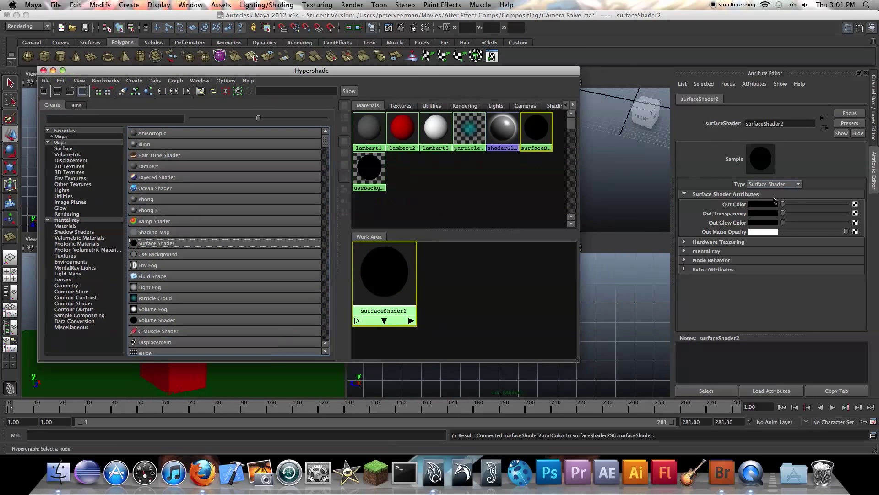
left_click(780, 196)
left_click(741, 192)
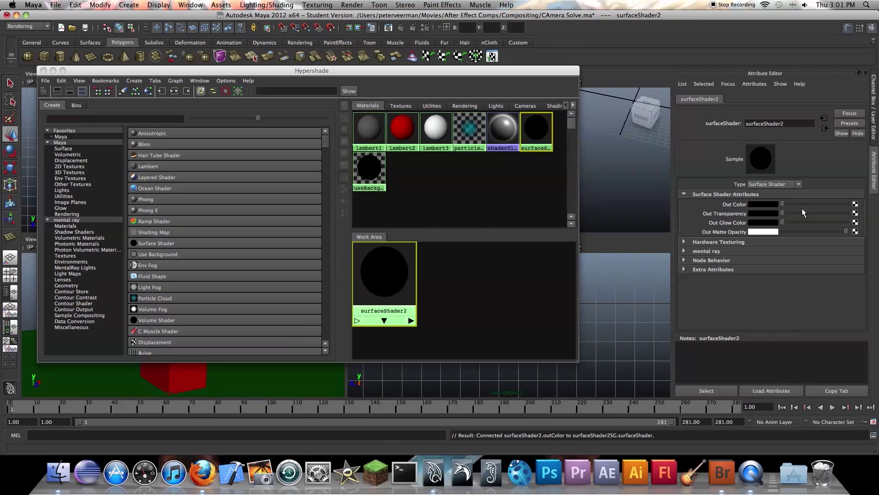
left_click_drag(785, 204, 847, 203)
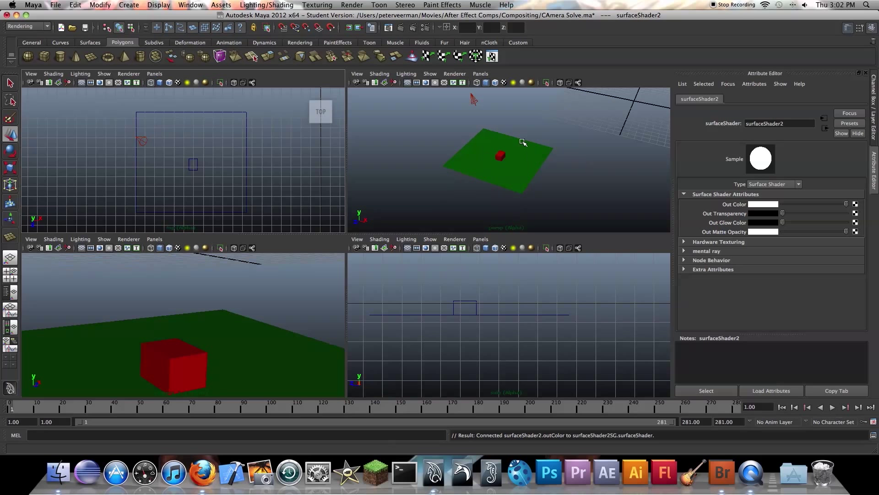
Step: Assign the existing white Surface Shader material to the cube in the Alpha layer, and deselect the cube
left_click(500, 156)
right_click_drag(503, 155, 512, 300)
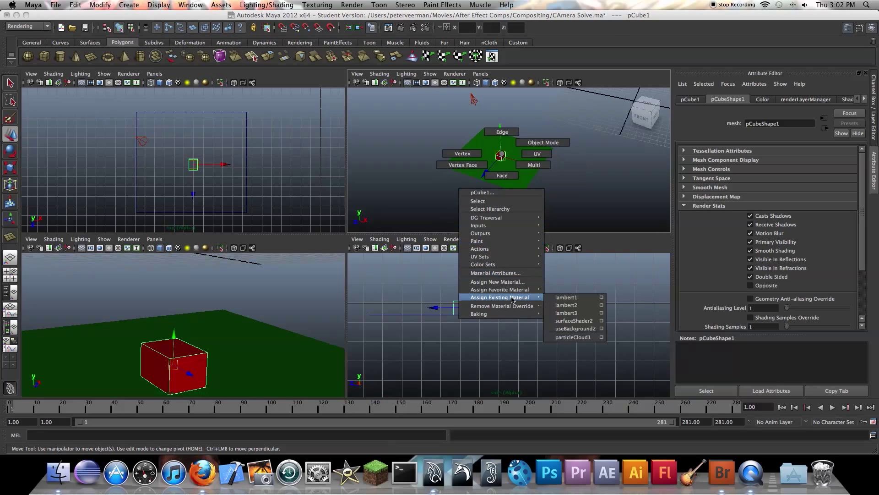
right_click_drag(573, 300, 578, 321)
left_click(374, 293)
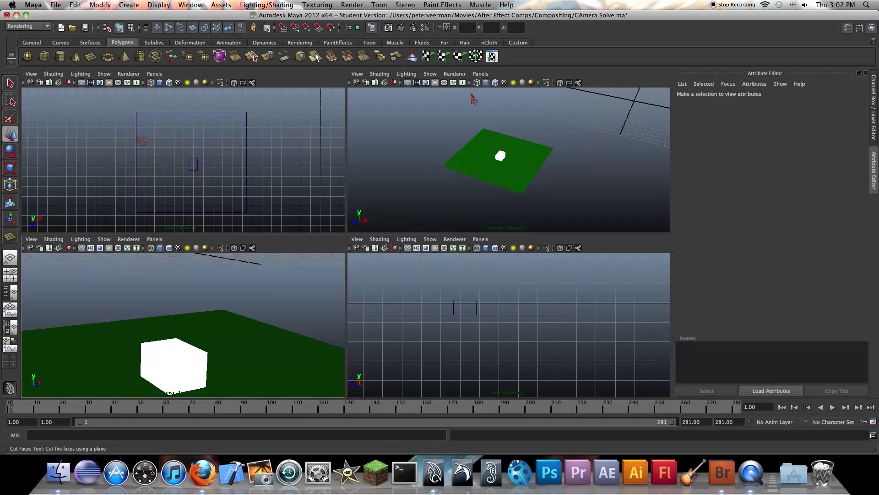
Step: Render the Alpha layer, compare the image's RGB and alpha channels, and close the Render View
left_click(350, 4)
left_click(405, 27)
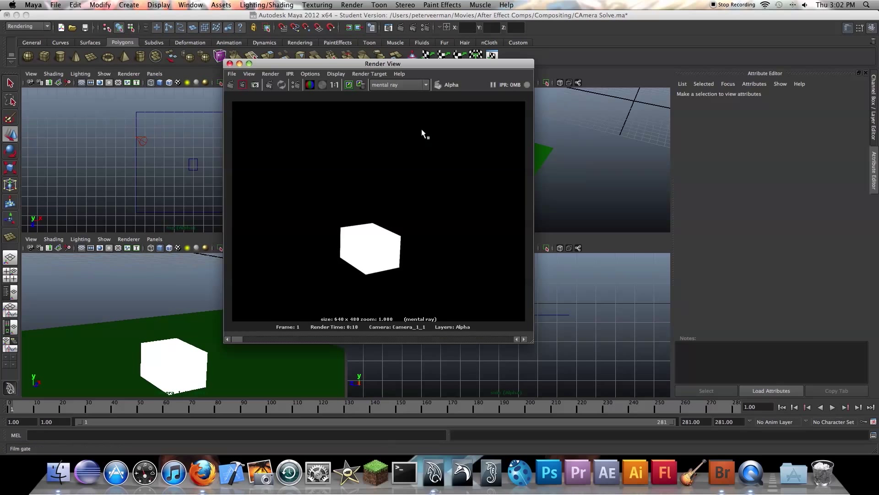
left_click(322, 85)
left_click(310, 85)
left_click(322, 84)
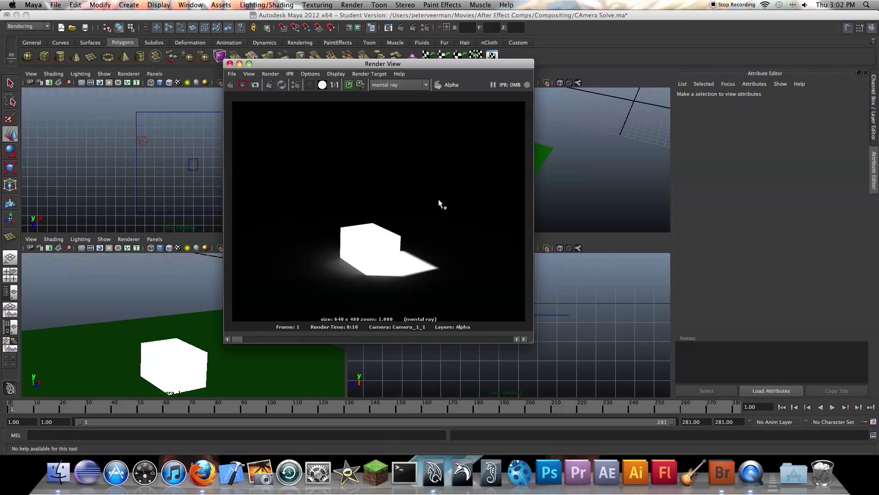
left_click(319, 84)
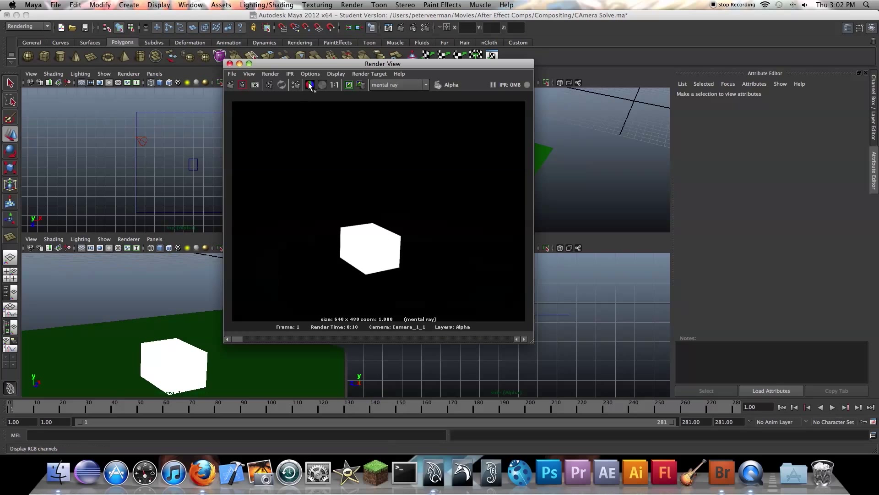
left_click(320, 85)
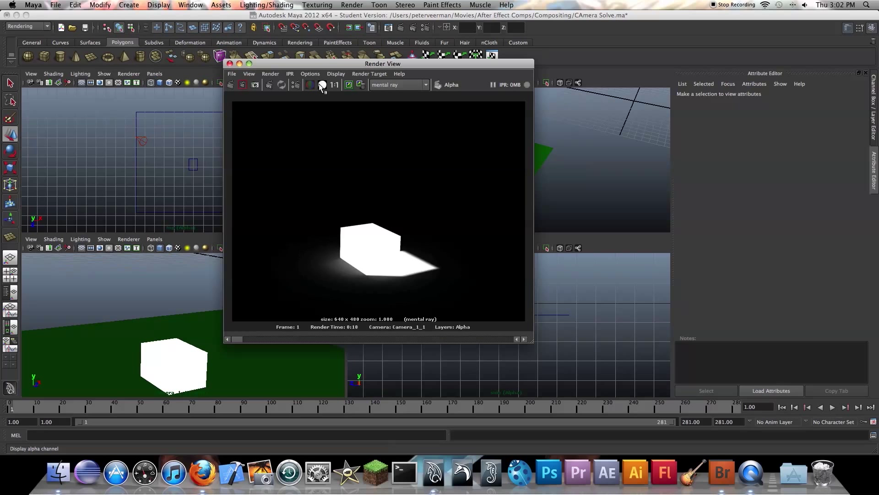
left_click(230, 64)
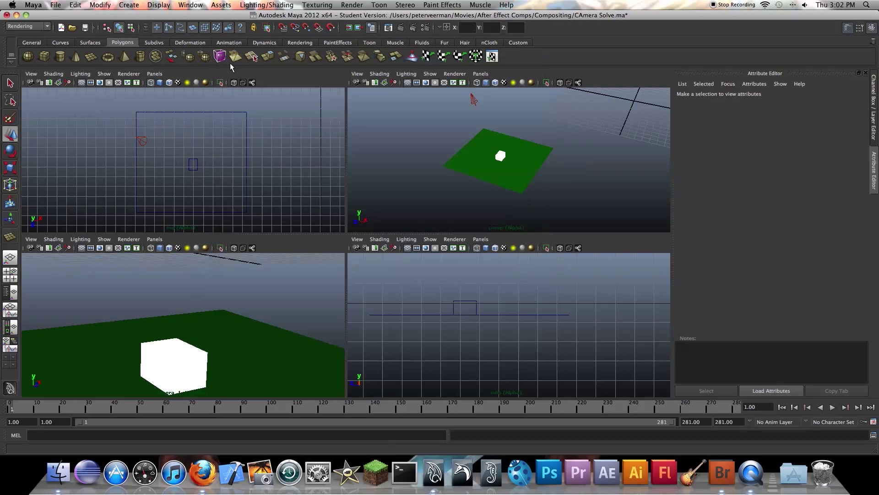
Step: Bring back the render layer list and make the Reflection layer active, with nothing selected
left_click(436, 197)
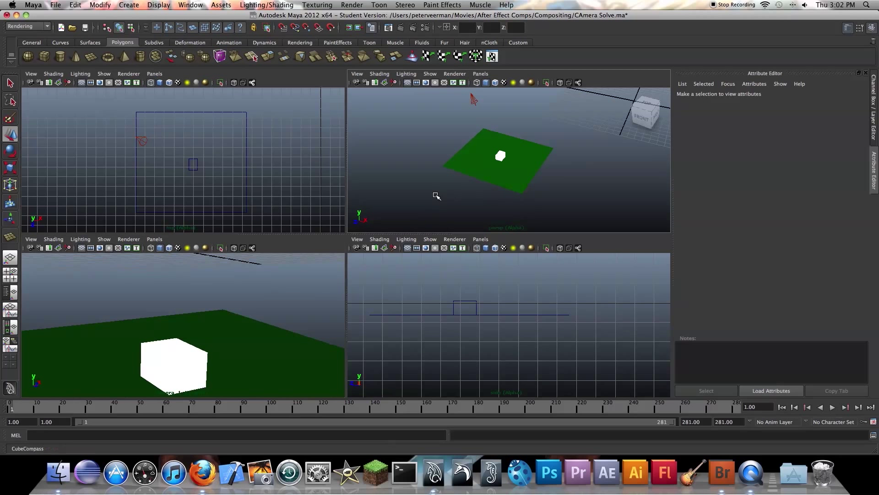
left_click(866, 74)
left_click(839, 346)
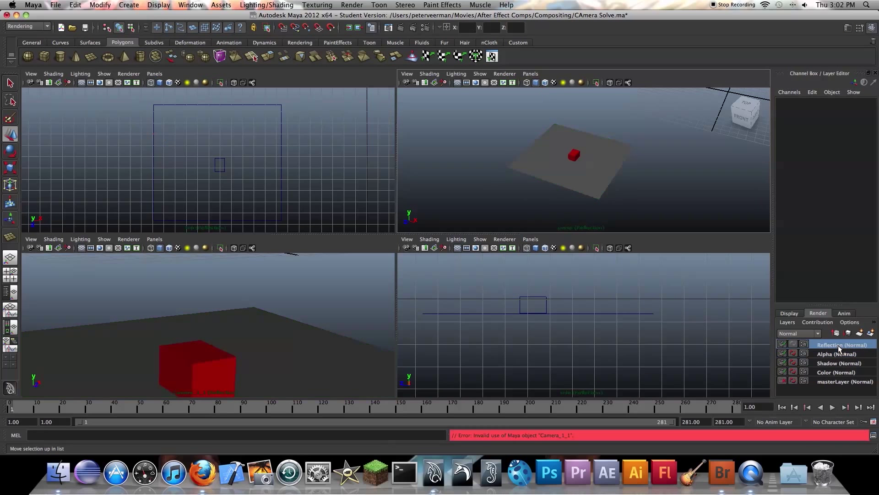
left_click(640, 174)
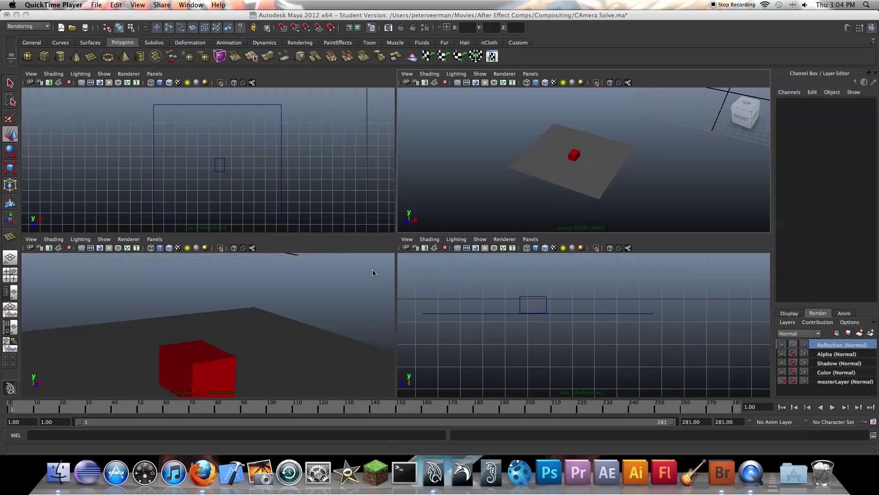
Step: Create another Use Background material in the Hypershade and move the window clear of the perspective view
left_click(191, 4)
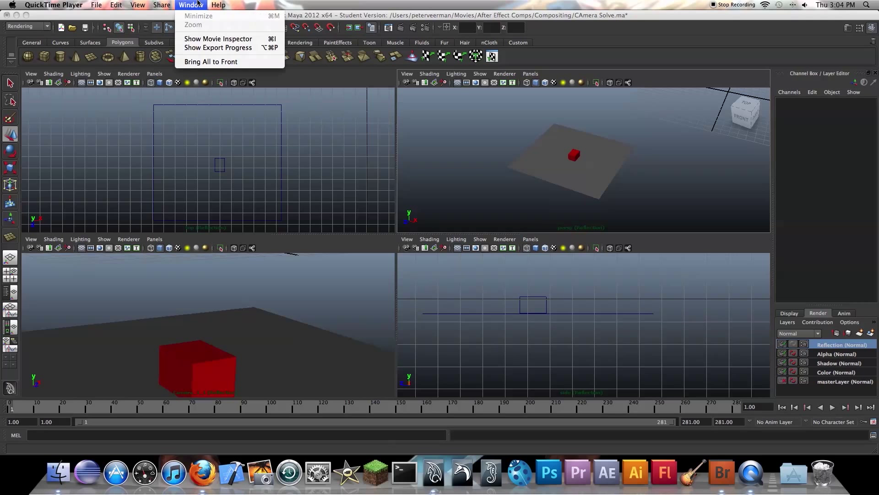
mouse_move(165, 3)
left_click(297, 164)
left_click(190, 4)
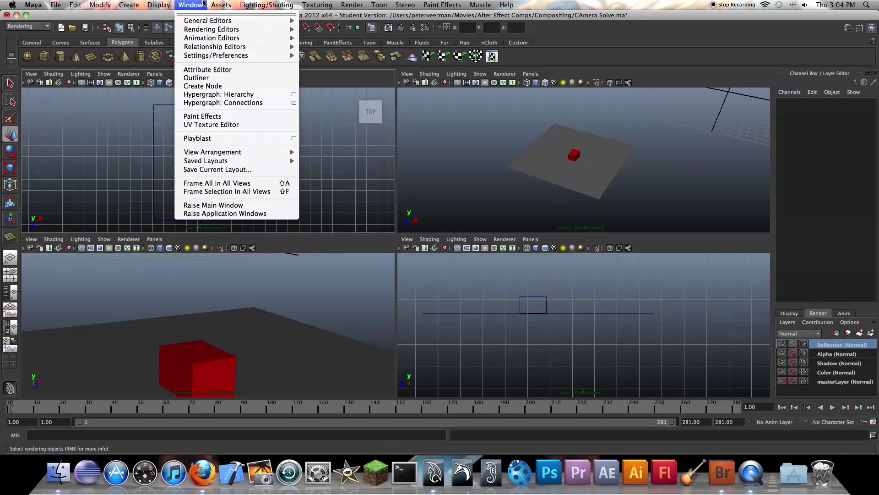
mouse_move(207, 42)
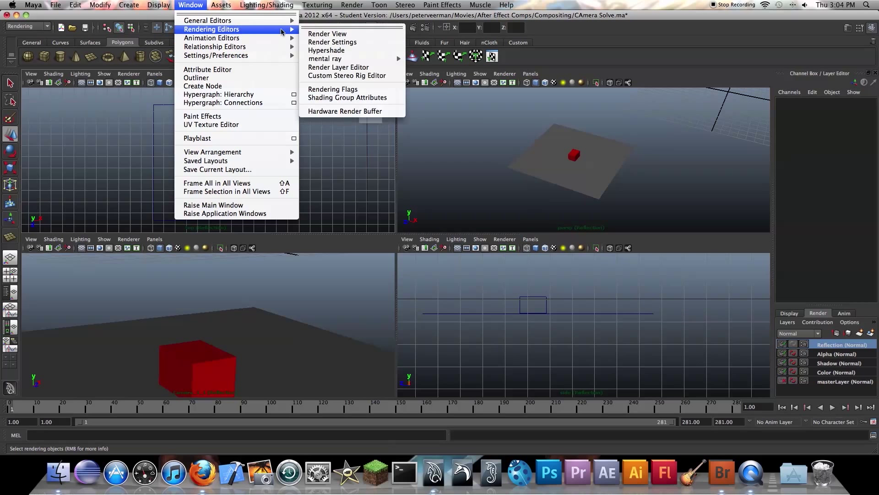
left_click(323, 51)
left_click(149, 255)
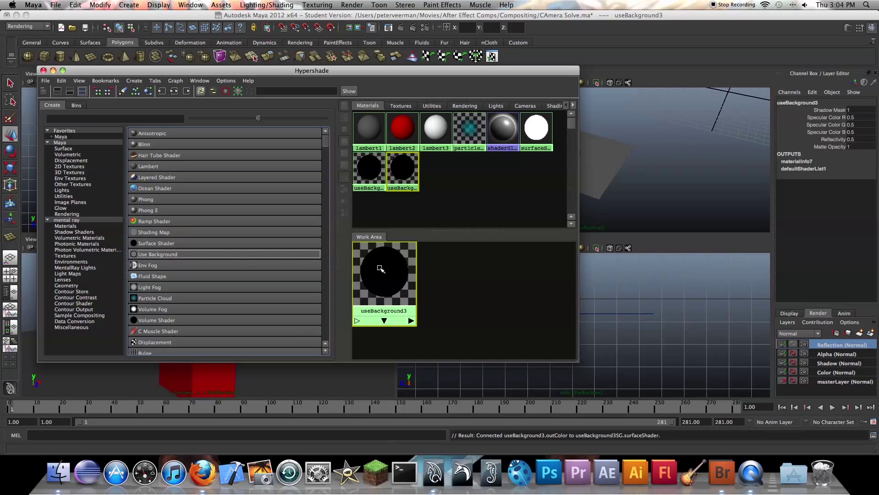
left_click_drag(399, 284, 462, 295)
left_click_drag(464, 71, 329, 91)
Step: Assign the newly created Use Background material to the ground plane in the Reflection layer
left_click(579, 184)
right_click(580, 184)
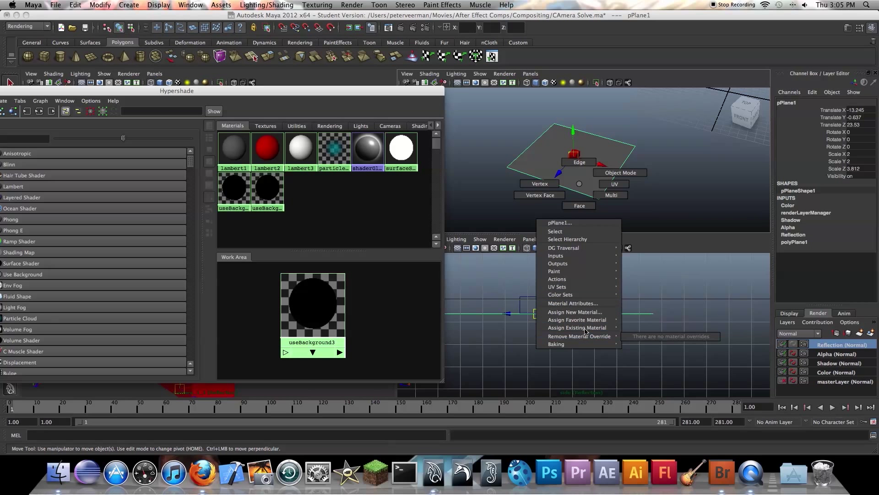
mouse_move(585, 328)
left_click(671, 368)
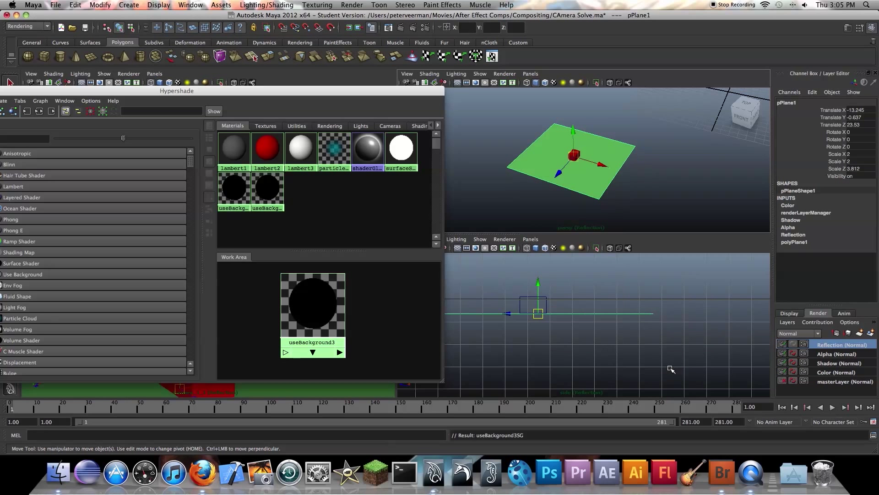
Step: Set the new Use Background material's Specular Color to light grey and Reflectivity to 1, and close the Hypershade
left_click(322, 297)
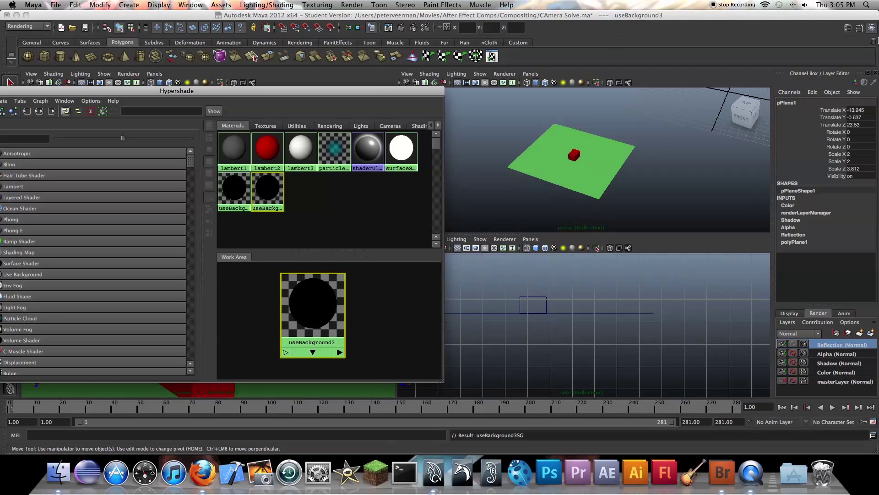
left_click(848, 30)
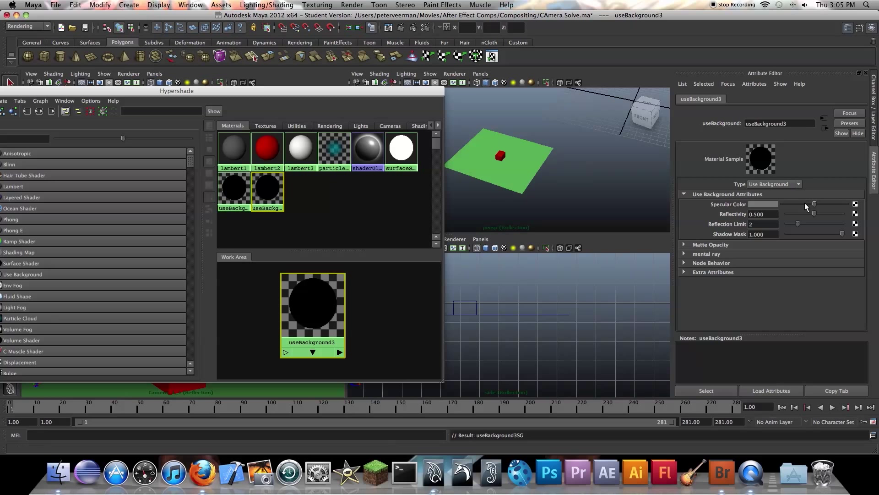
left_click_drag(815, 203, 830, 205)
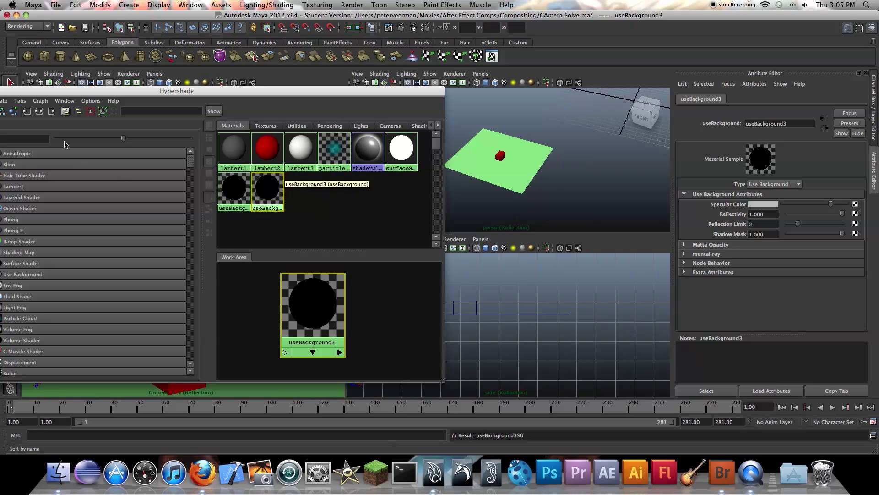
left_click_drag(91, 90, 350, 90)
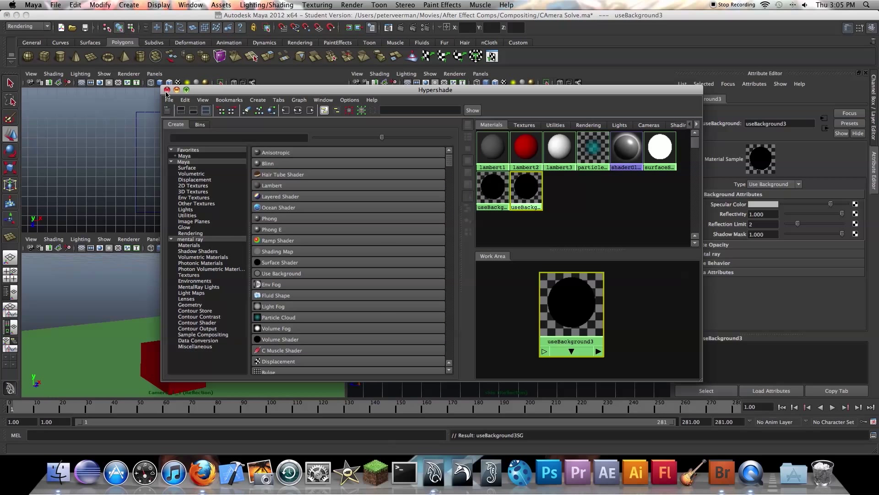
left_click_drag(212, 89, 56, 215)
left_click_drag(172, 215, 427, 136)
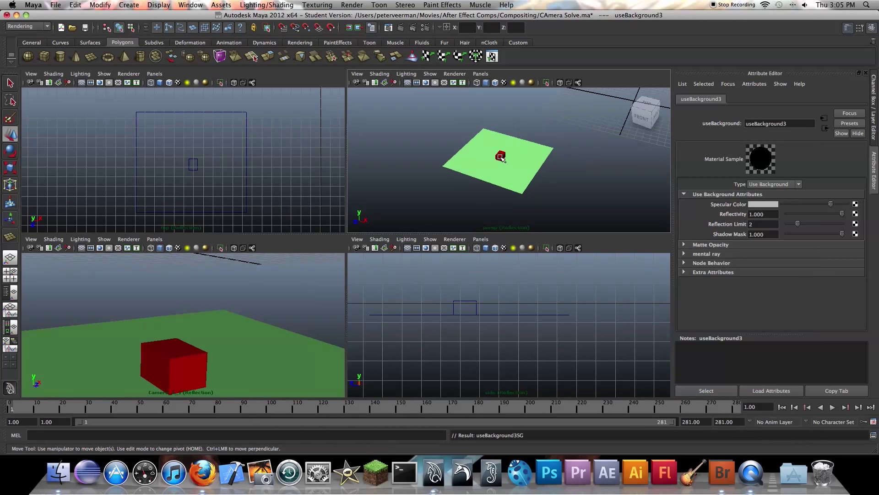
Step: Create Reflection layer overrides turning off the cube's Casts Shadows, Receive Shadows and Primary Visibility, and deselect the cube
left_click(500, 156)
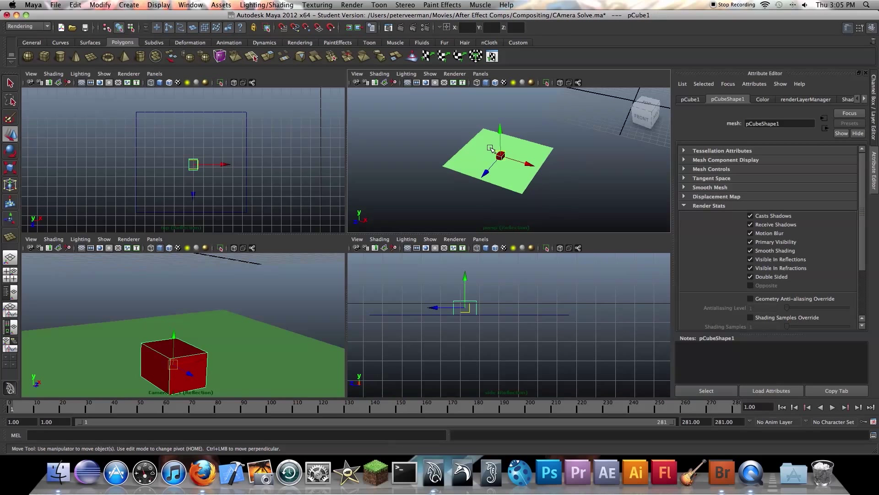
right_click(774, 218)
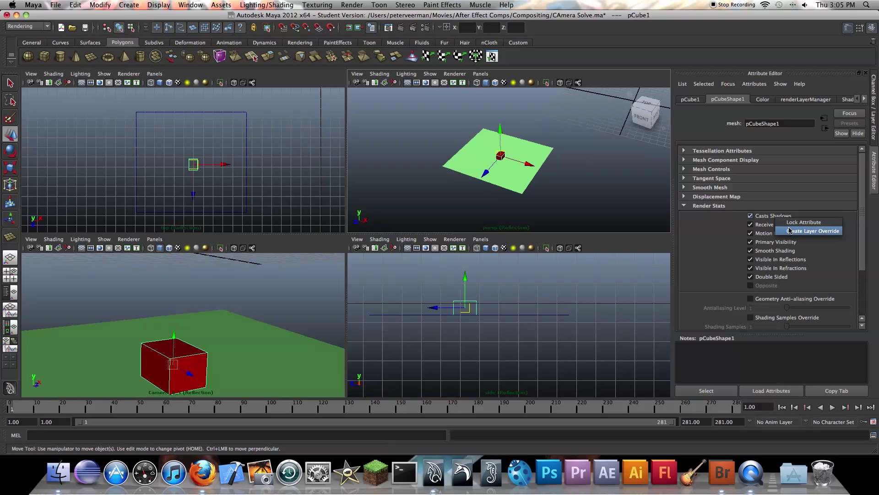
left_click(789, 231)
left_click(764, 216)
right_click(764, 227)
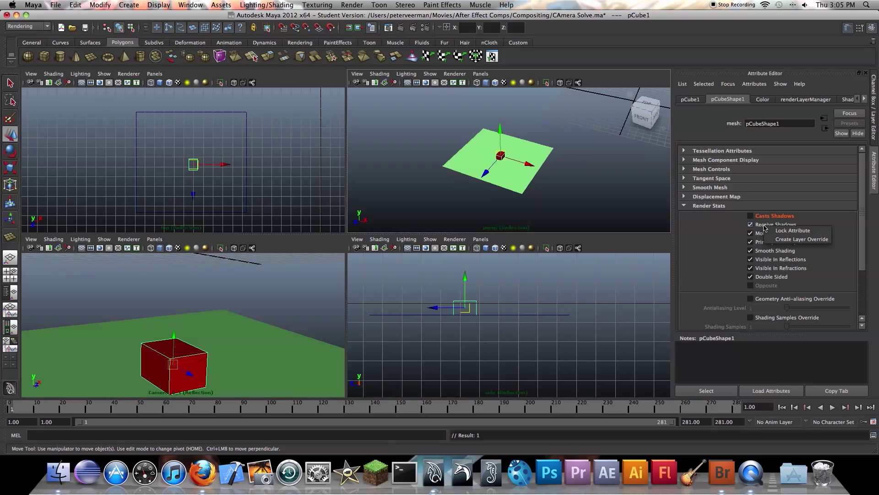
left_click(778, 239)
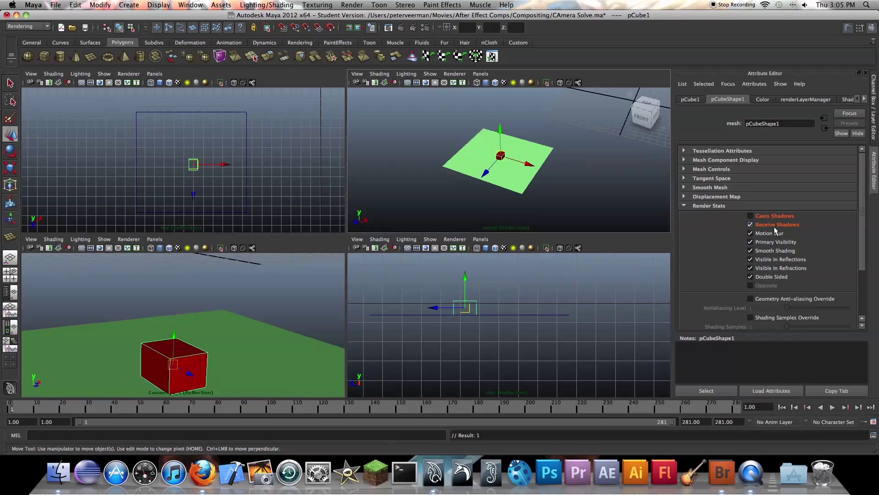
right_click(773, 245)
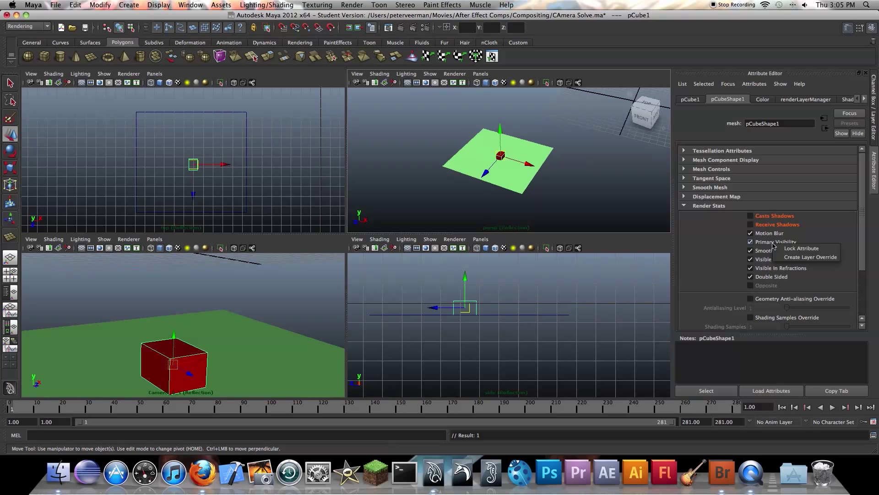
left_click(791, 258)
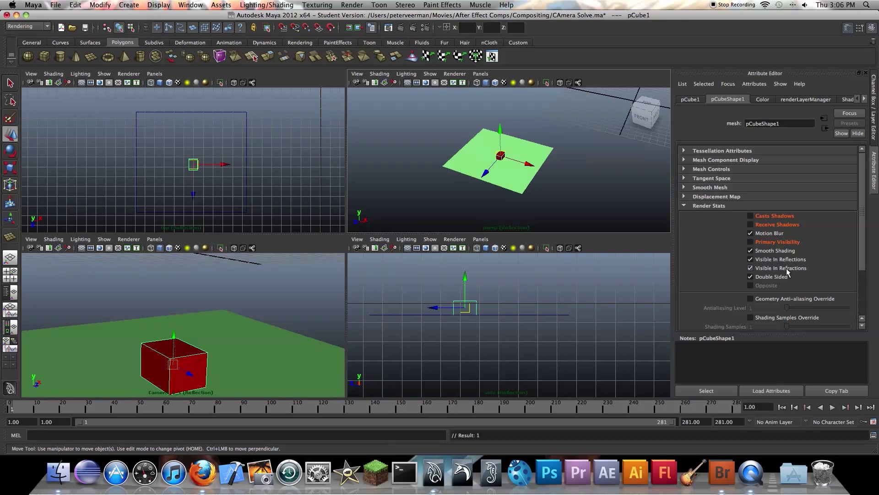
left_click(629, 165)
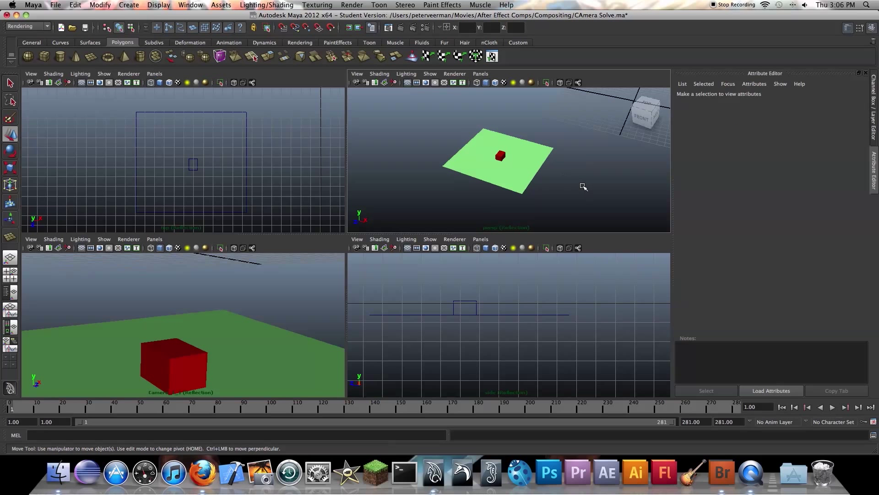
Step: Render the Reflection layer through the tracked camera, inspect the image's colour and alpha channels, and close the render window
left_click(500, 156)
left_click(548, 180)
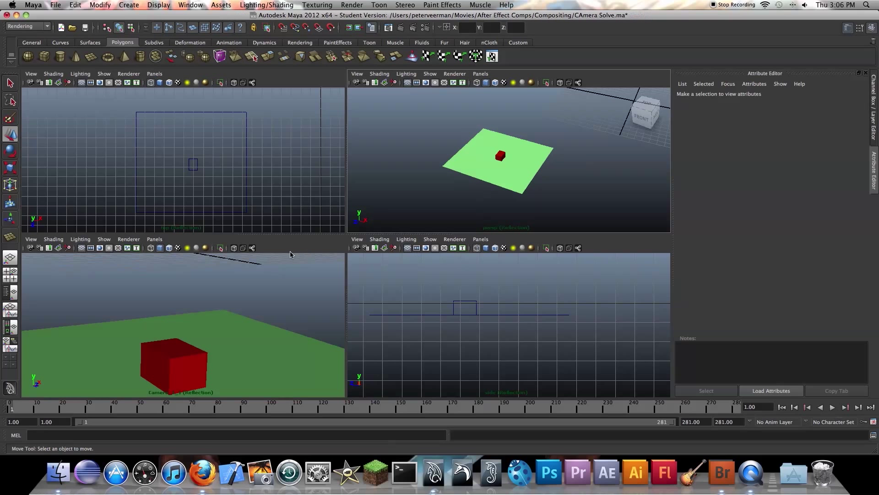
left_click(291, 301)
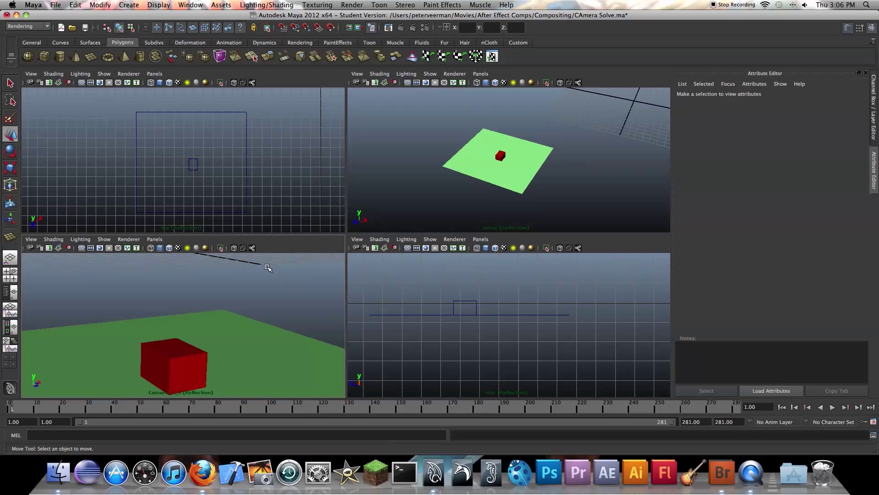
left_click(356, 4)
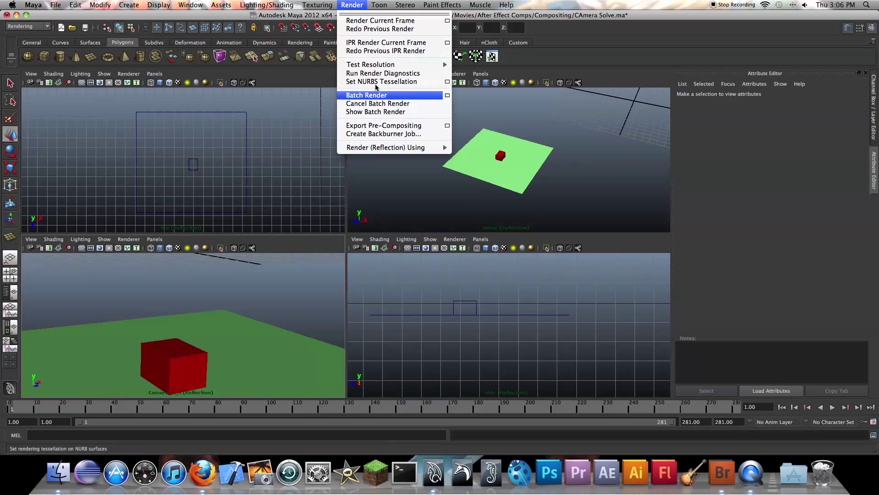
left_click(387, 29)
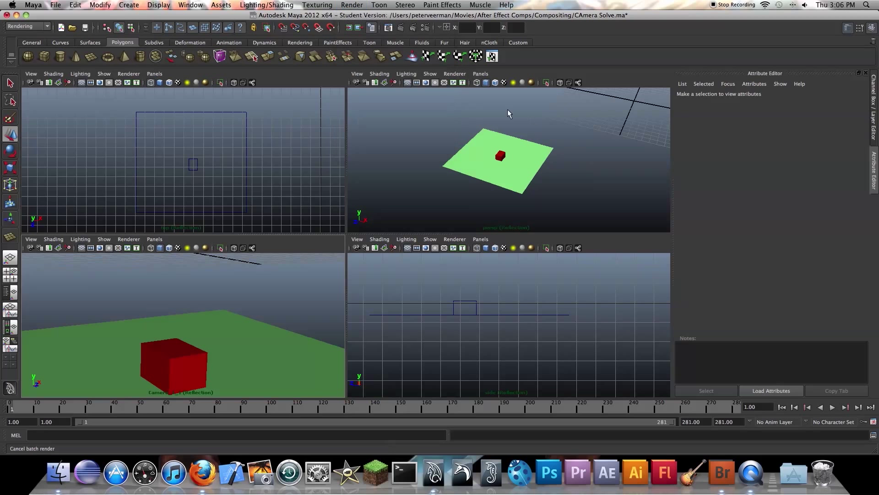
left_click(400, 28)
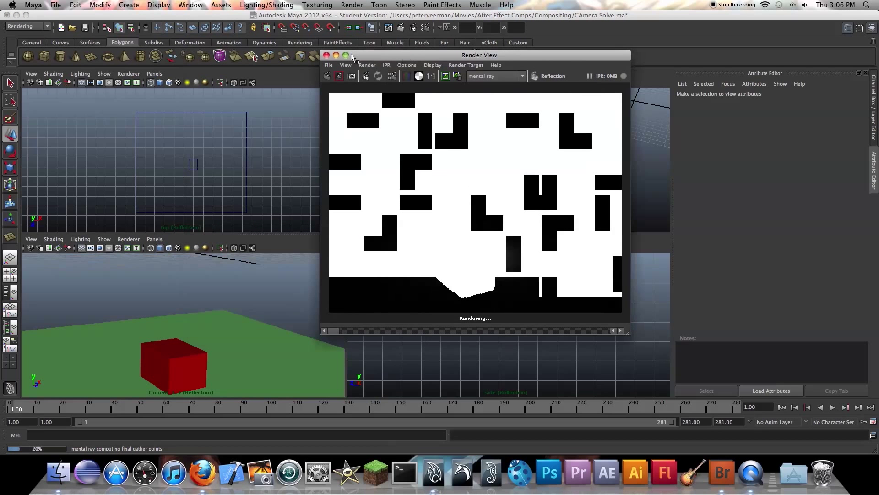
left_click_drag(419, 55, 446, 51)
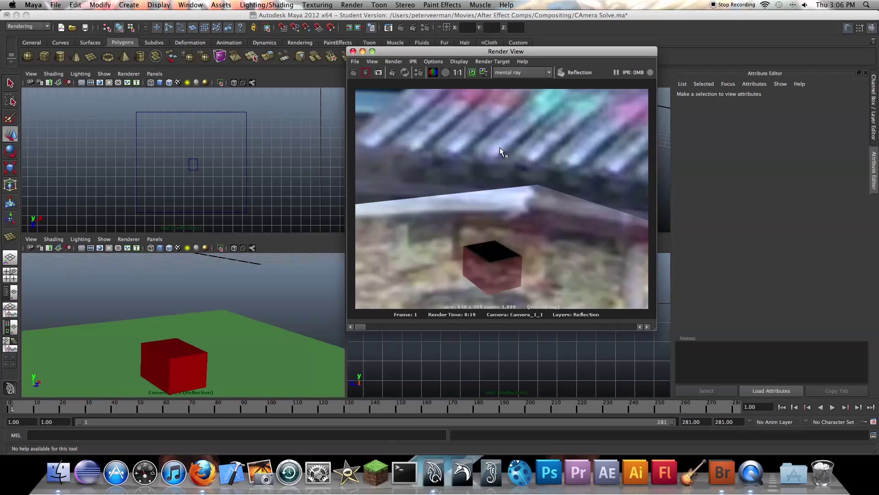
left_click(446, 72)
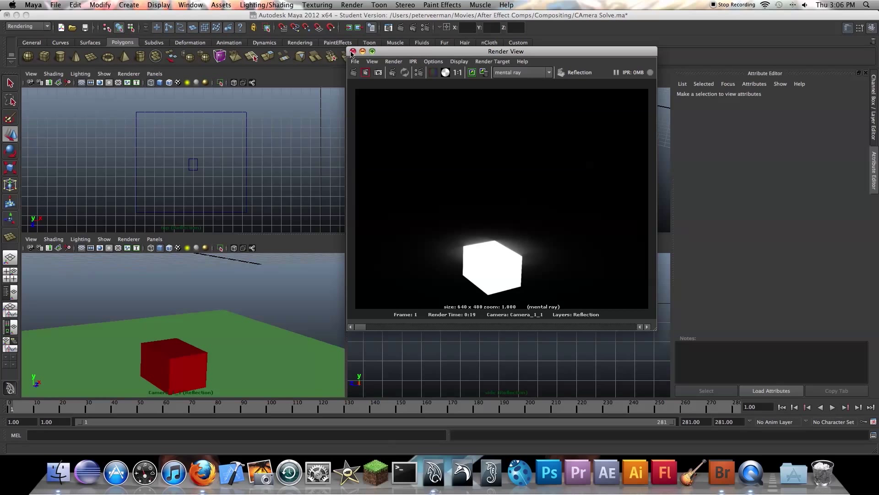
left_click(352, 51)
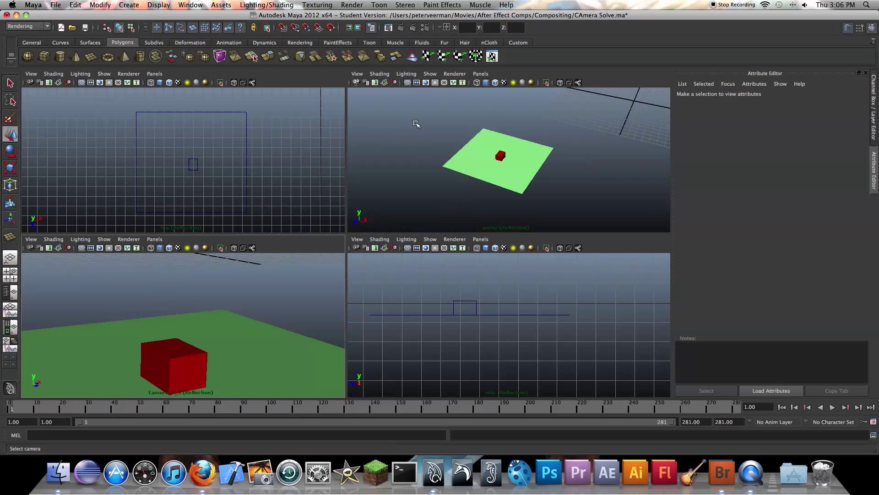
Step: Create Reflection layer overrides in the render settings that turn off Global Illumination and Final Gathering
left_click(567, 123)
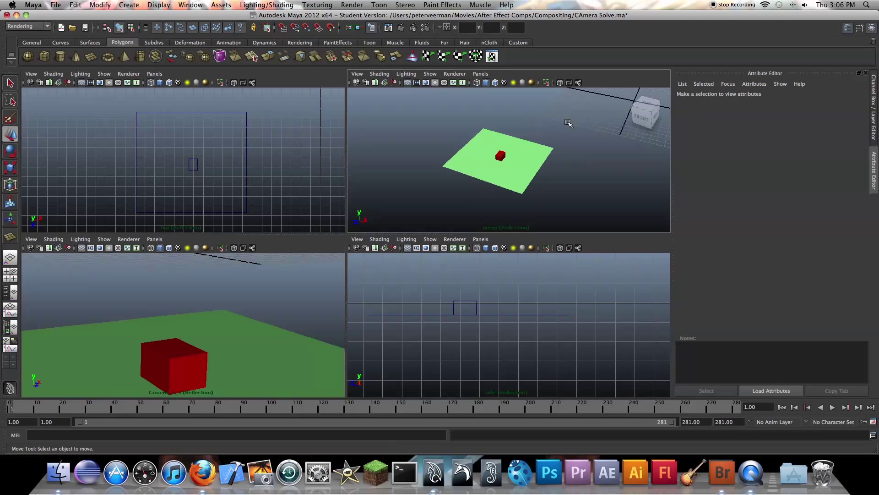
left_click(426, 28)
left_click_drag(375, 51, 329, 51)
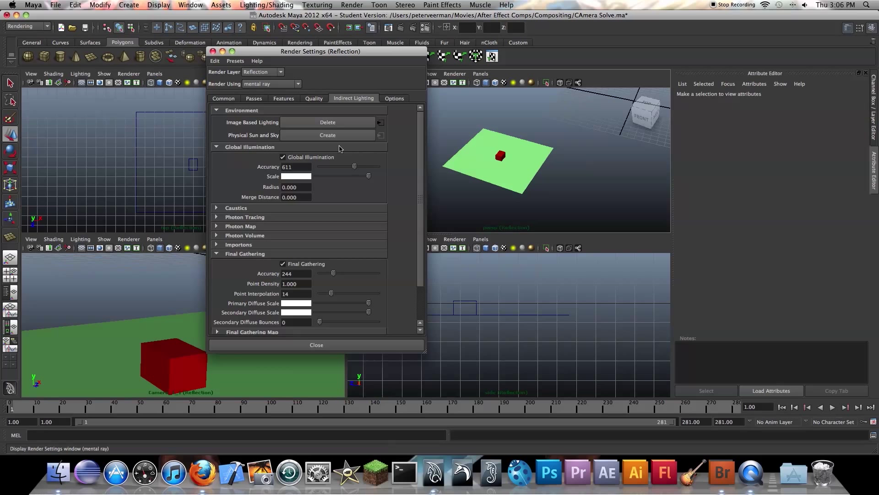
right_click(298, 159)
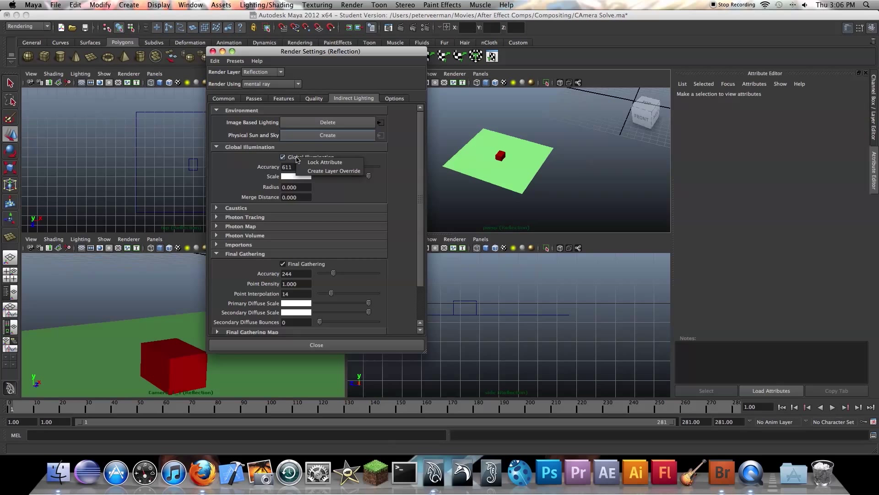
left_click(313, 172)
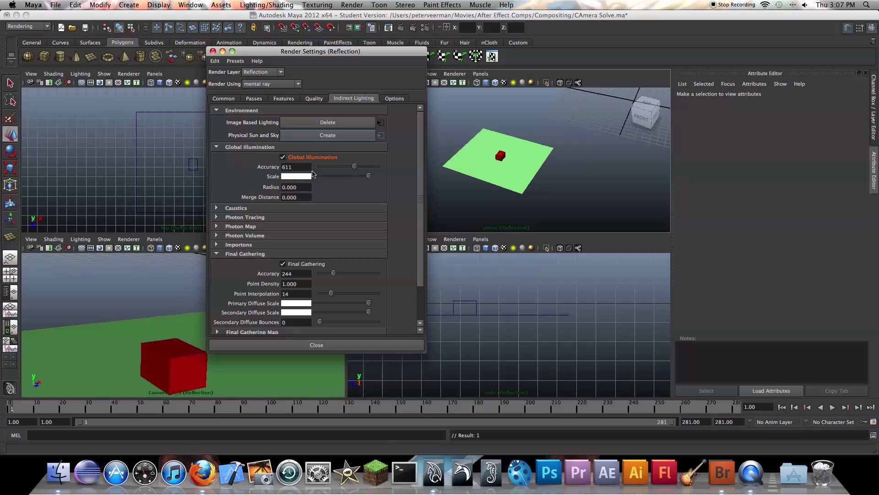
right_click(302, 265)
left_click(316, 276)
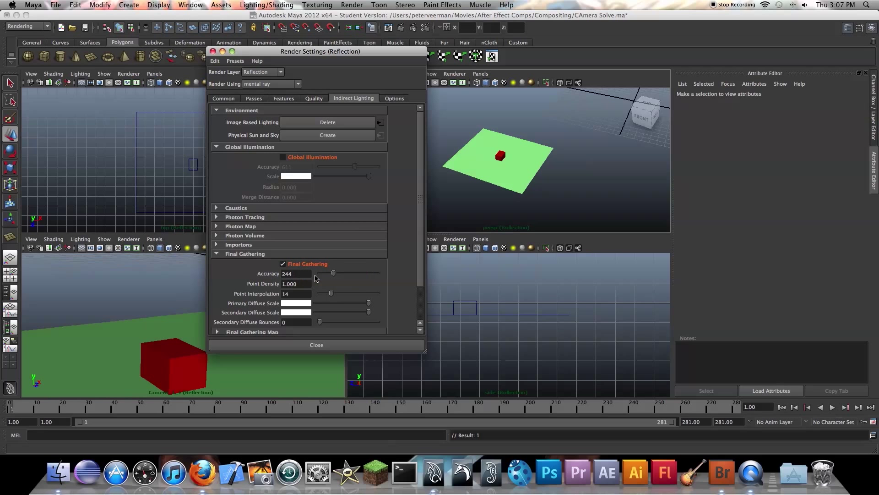
left_click(306, 265)
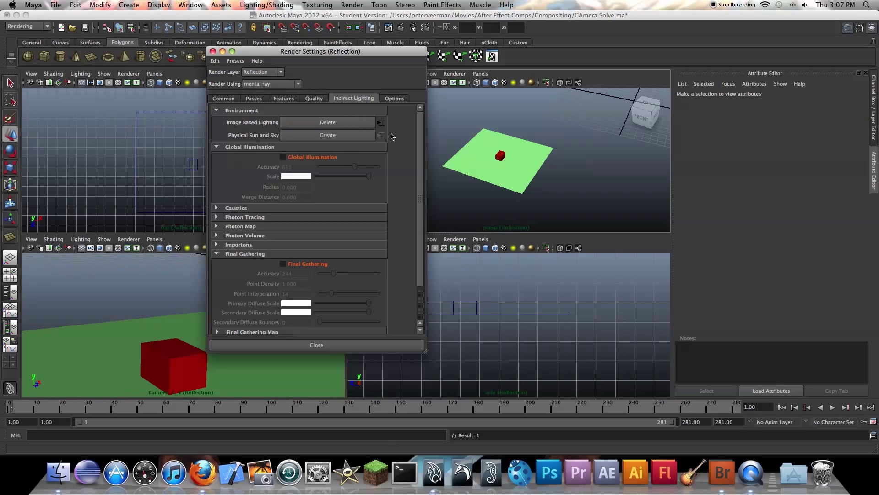
Step: Turn off the image-based lighting node's Primary Visibility for the Reflection layer and close the render settings
left_click(381, 124)
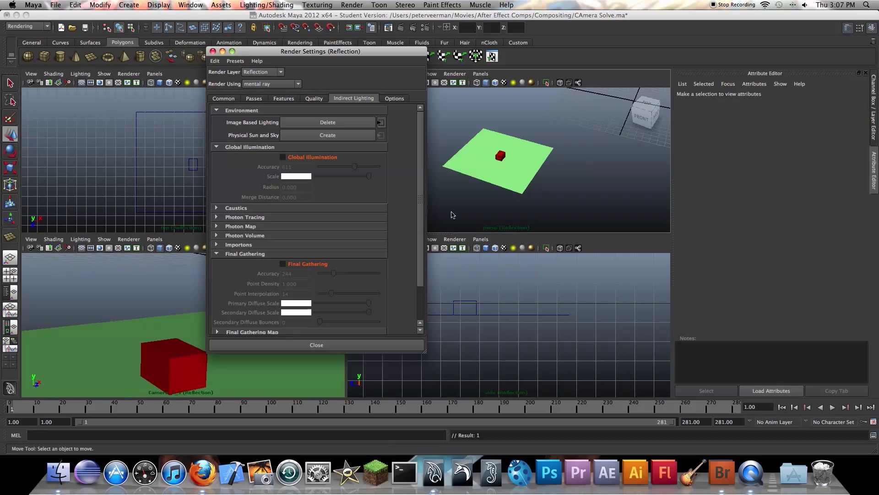
left_click_drag(860, 233, 864, 169)
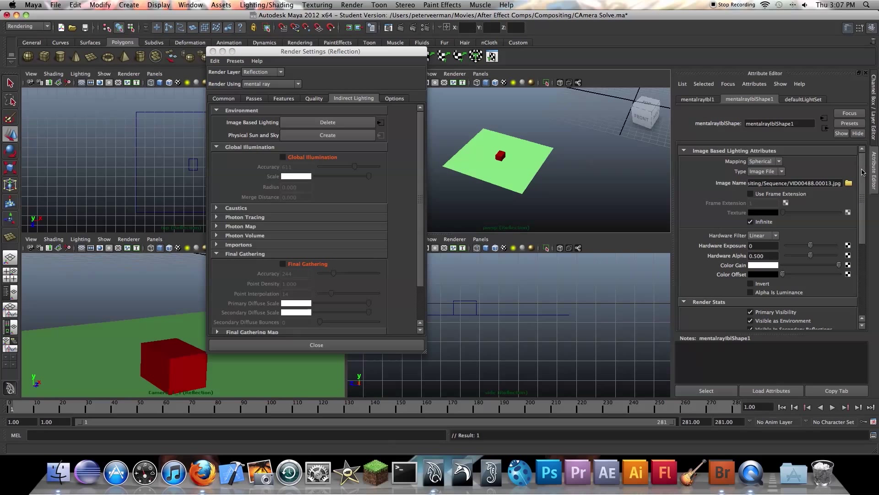
left_click_drag(864, 198, 869, 255)
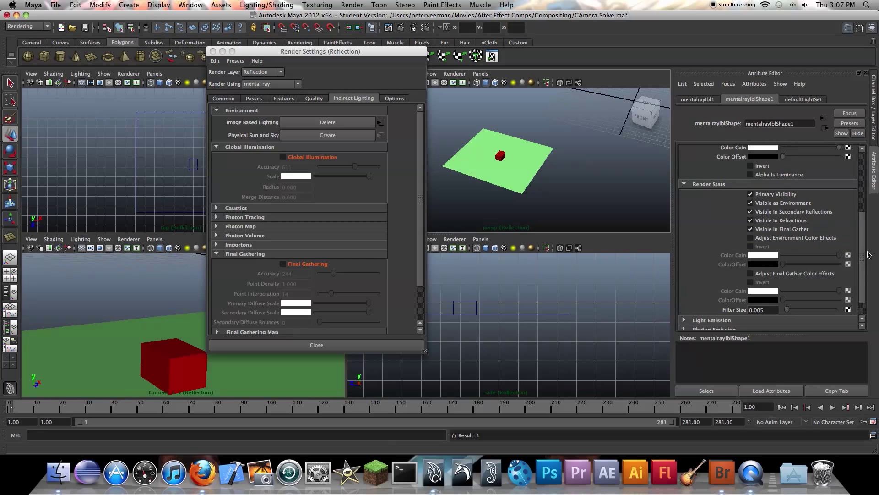
left_click(771, 195)
left_click(213, 52)
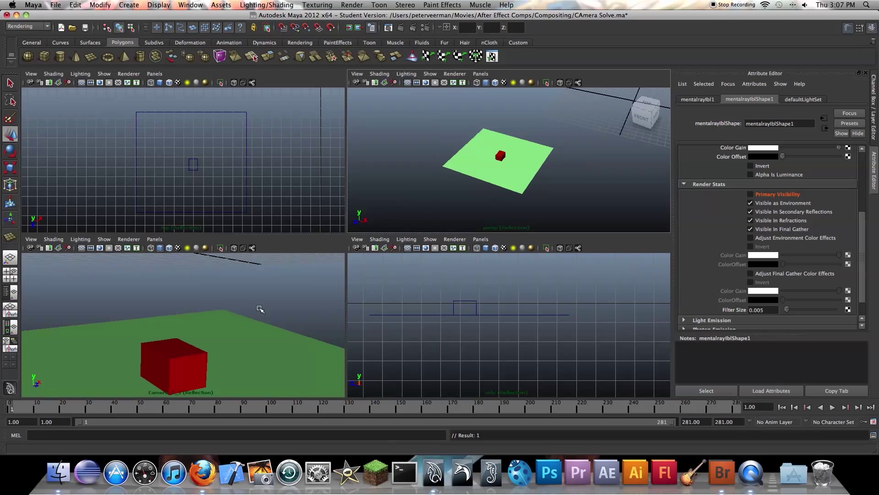
Step: Create an ambient light in the Reflection layer and position it just above the cube
left_click(129, 5)
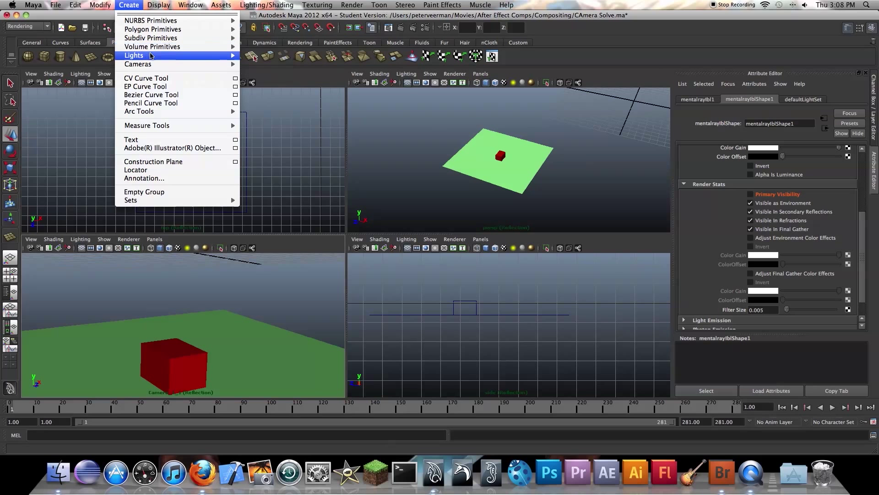
mouse_move(217, 59)
left_click(270, 60)
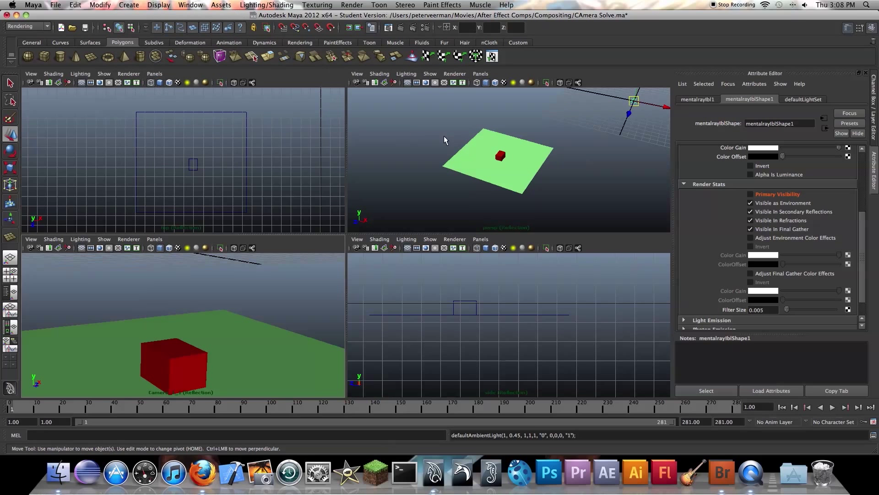
left_click_drag(635, 101, 494, 110)
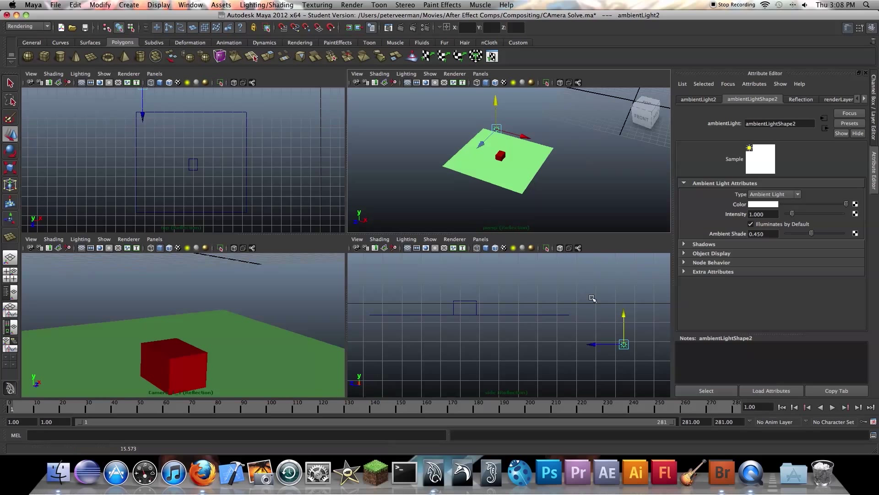
left_click_drag(621, 344, 462, 291)
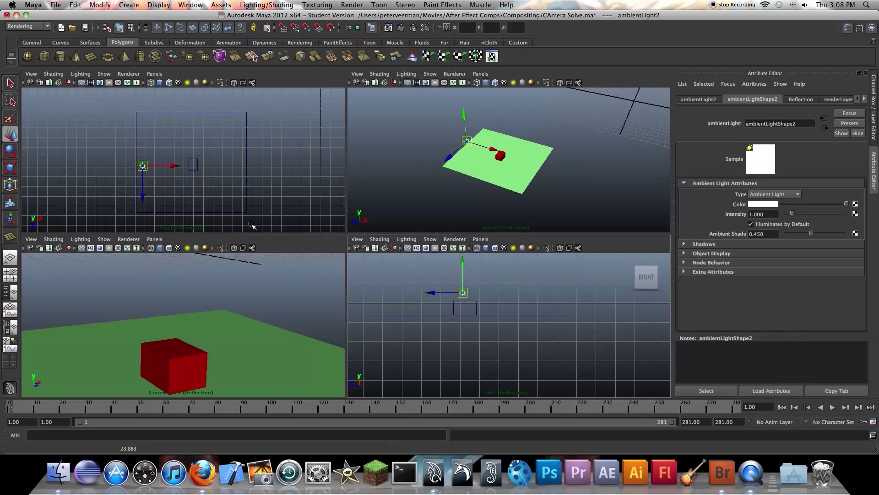
left_click_drag(143, 166, 191, 165)
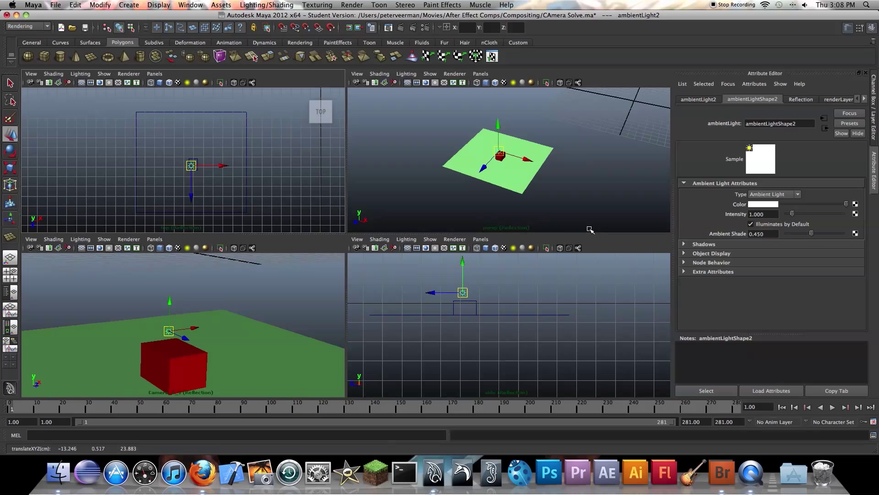
Step: Test-render the Reflection layer through the tracked camera with the new ambient light, and close the render window
left_click(298, 304)
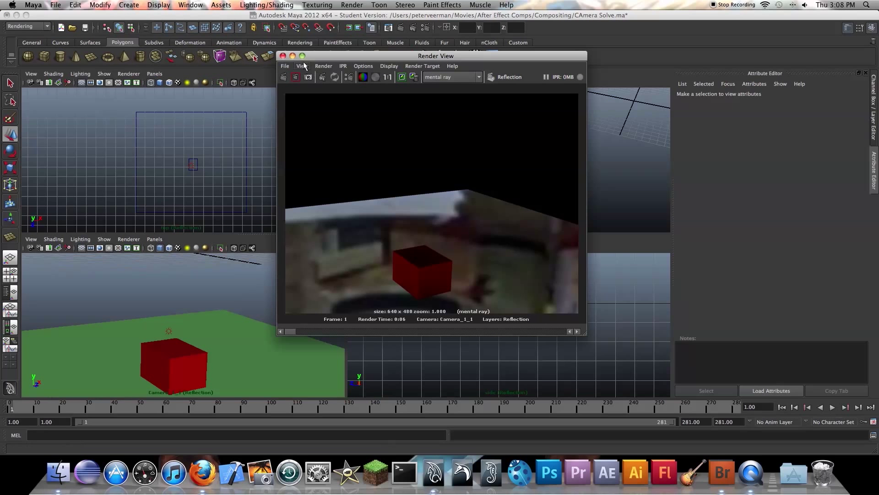
left_click(282, 56)
left_click(418, 174)
left_click(330, 163)
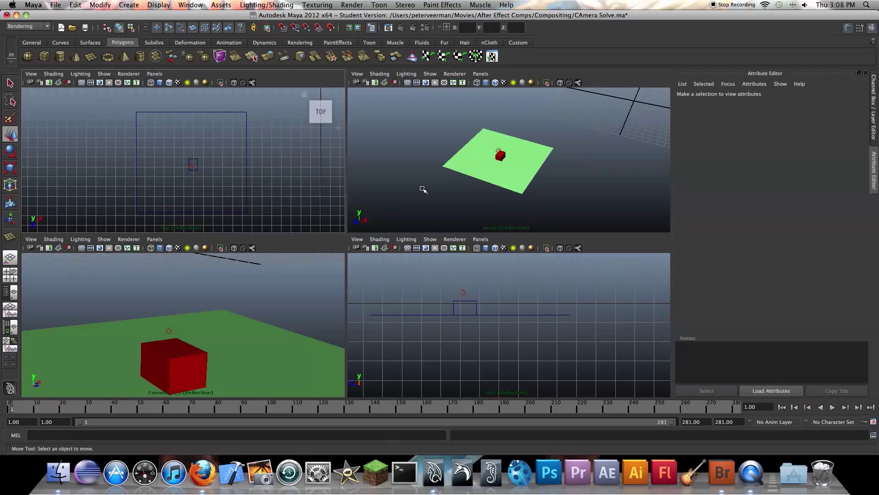
Step: Make Color the active render layer and return focus to the tracked camera's view
left_click(873, 107)
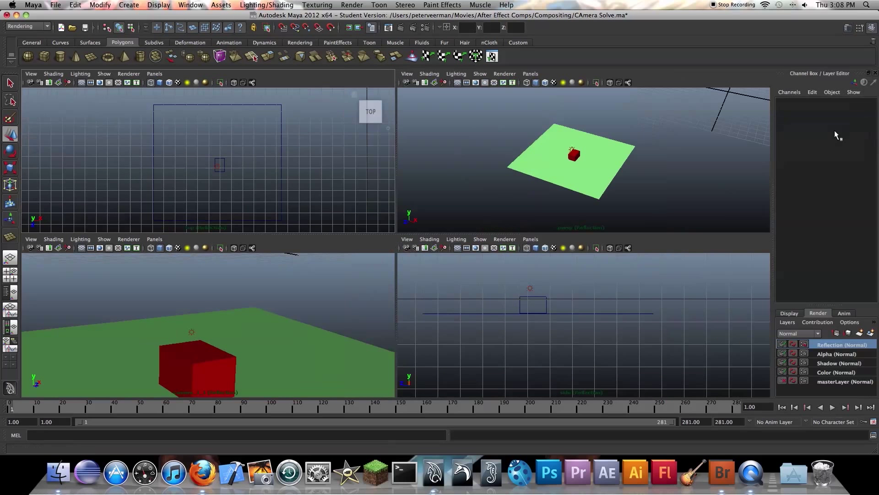
left_click(839, 372)
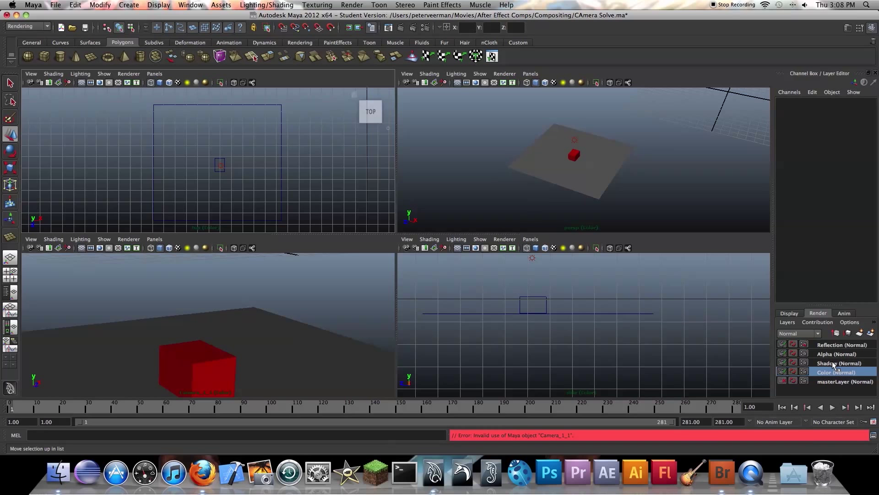
left_click(243, 338)
left_click(326, 270)
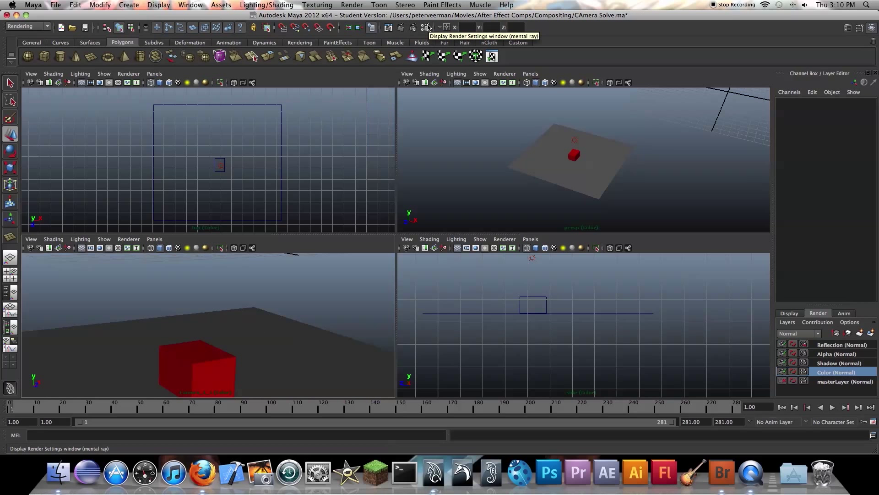
Step: Start a mental ray batch render with the default options, accept the Student Version notice, and close the batch render options
left_click(361, 5)
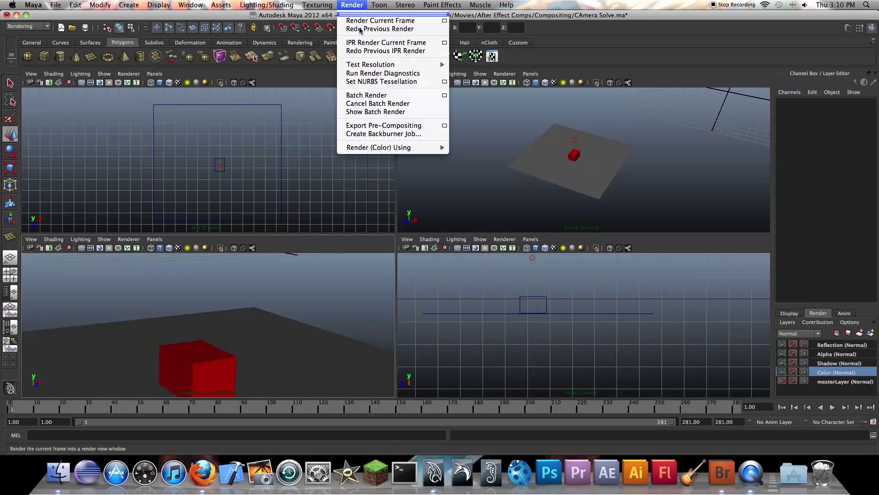
left_click(445, 95)
left_click_drag(392, 164, 396, 147)
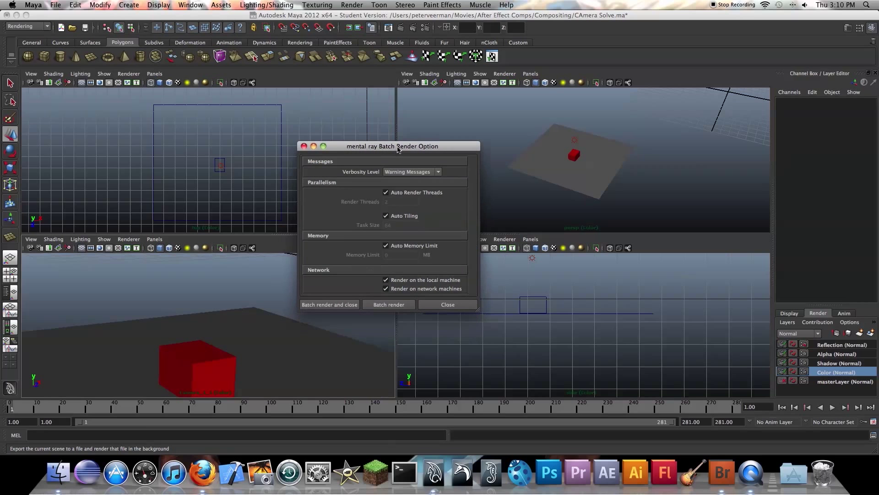
left_click(386, 304)
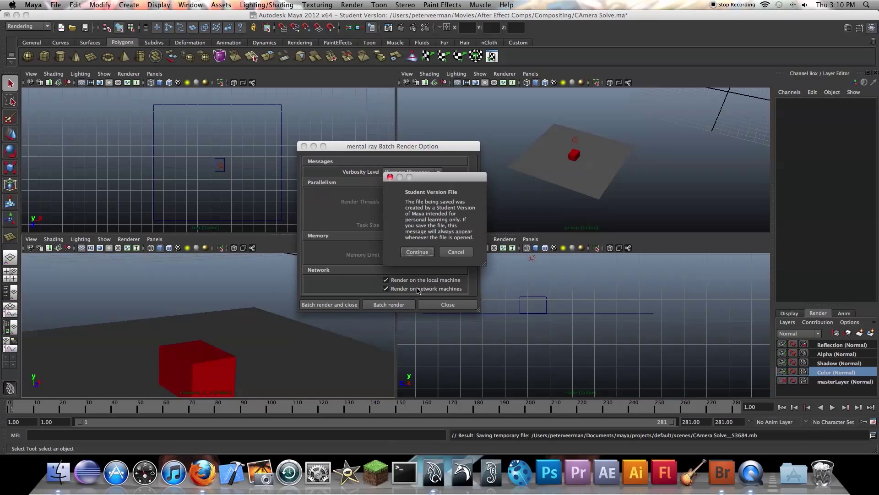
left_click(418, 252)
left_click(444, 305)
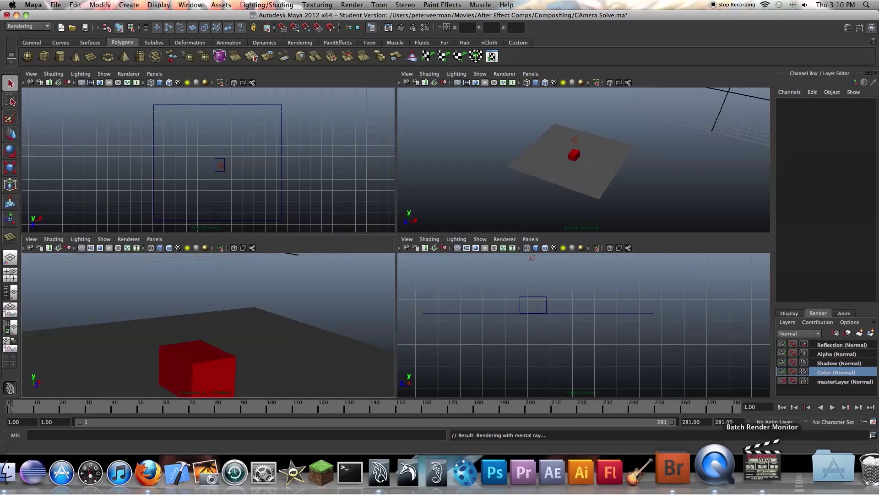